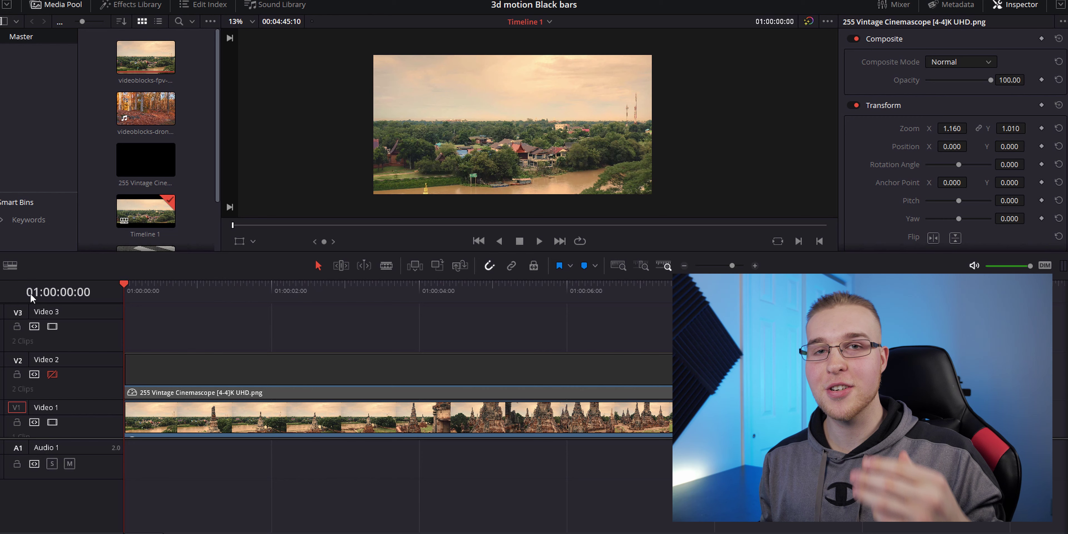
Step: Enlarge the viewer and re-enable the Video 2 Cinemascope bars clip
key("ctrl+equal")
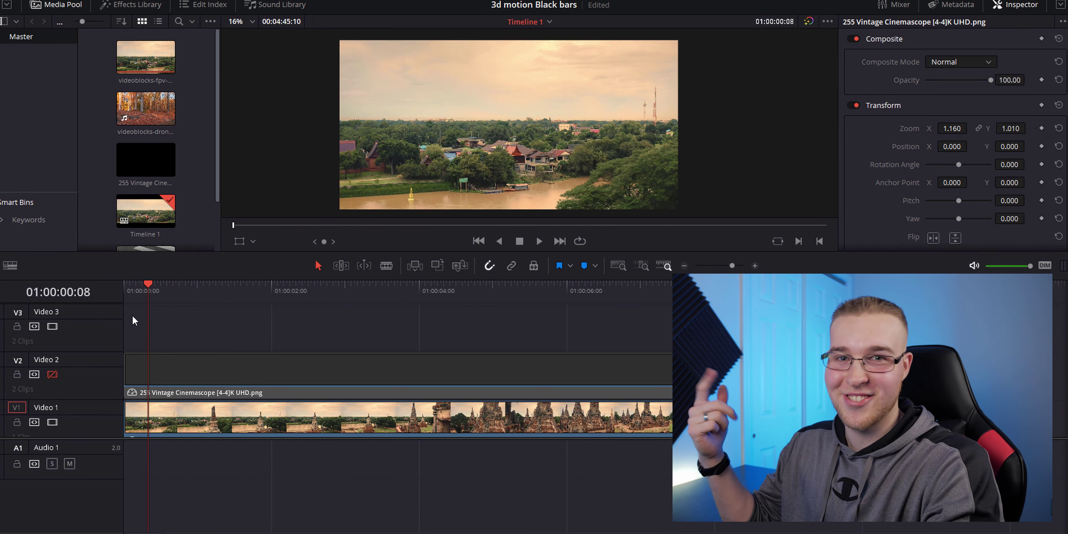
left_click(52, 374)
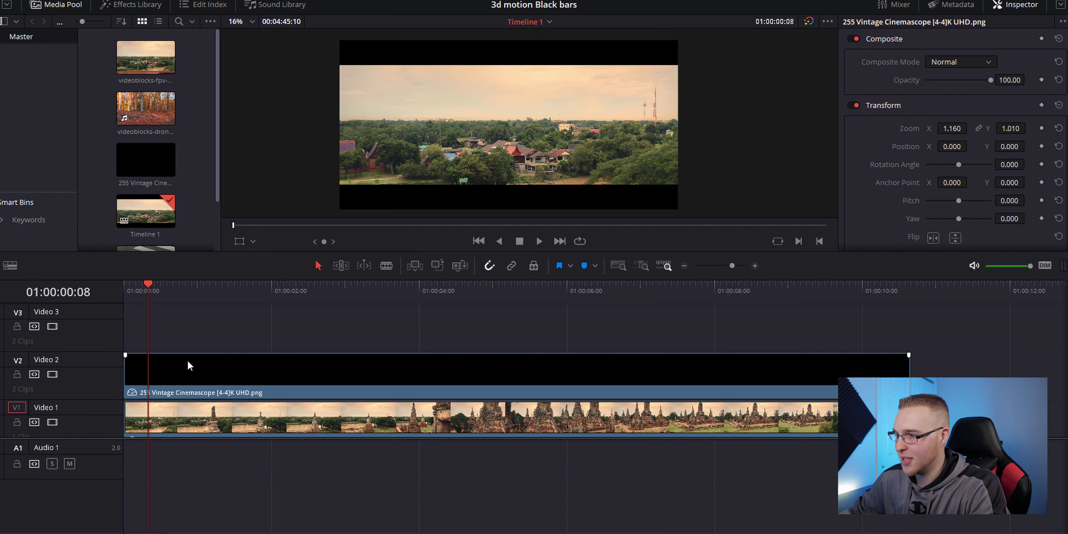
Step: Alt-drag the drone clip from Video 1 up onto Video 3 to duplicate it
left_click(193, 421)
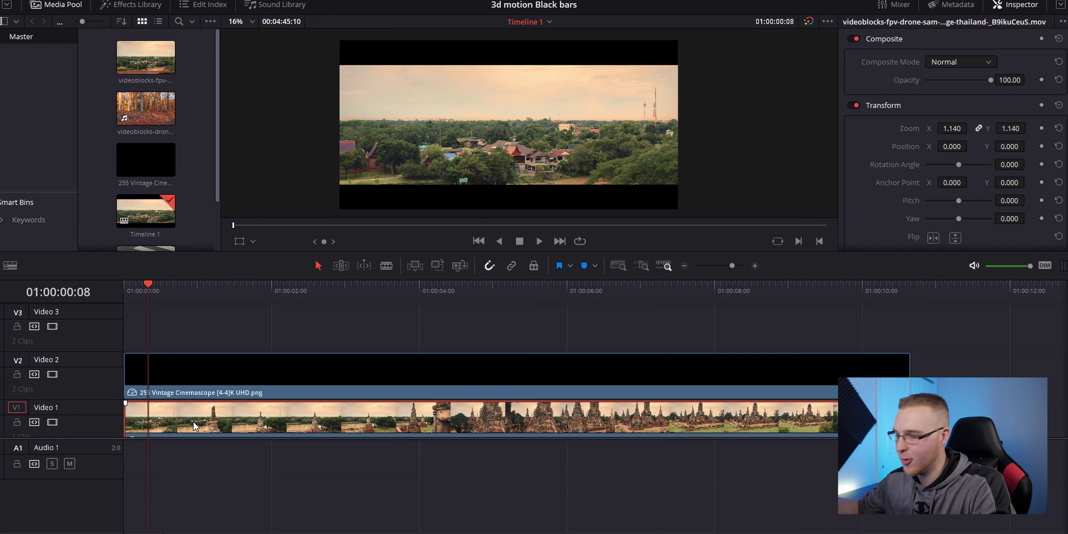
left_click_drag(193, 421, 173, 337)
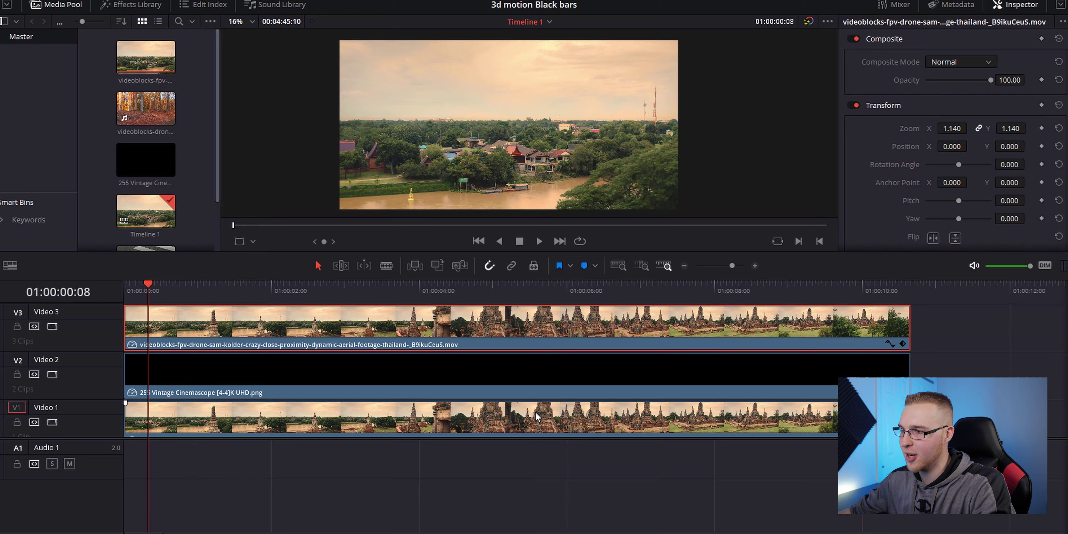
Step: On the Color page, show the timeline and park the drone clip at 01:00:01:00 with the pagoda visible
left_click(601, 526)
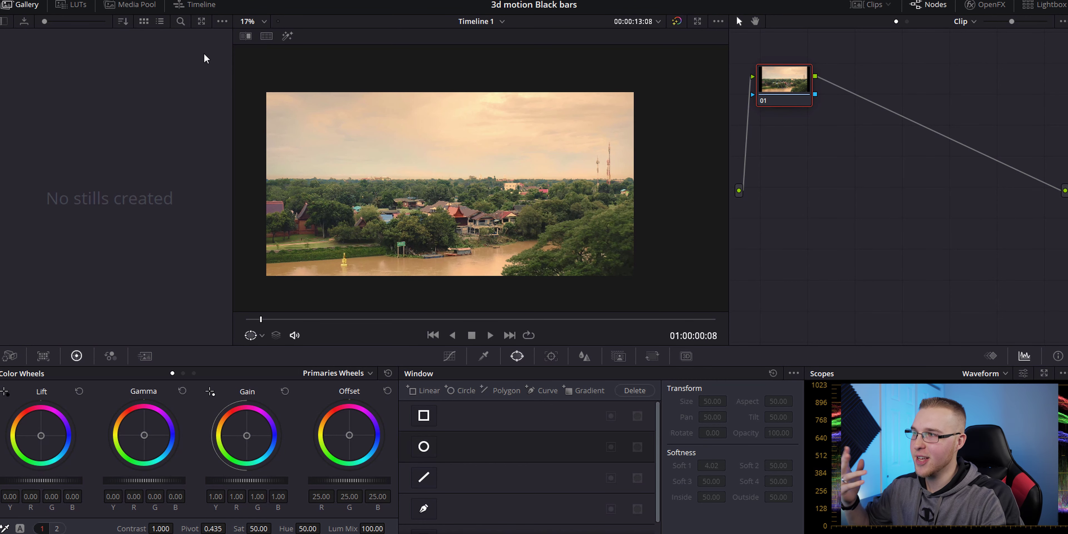
left_click(201, 5)
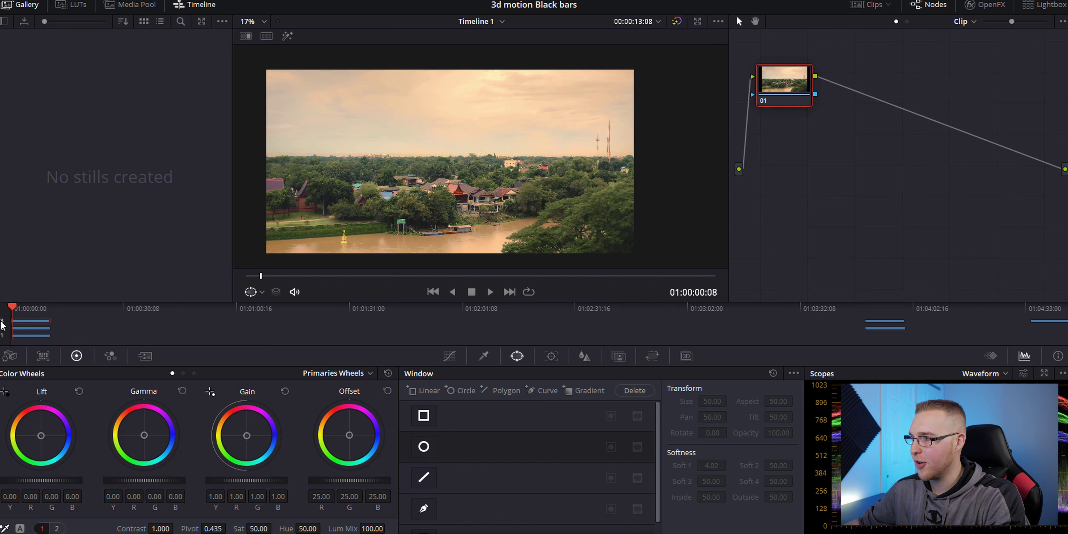
left_click_drag(263, 275, 290, 276)
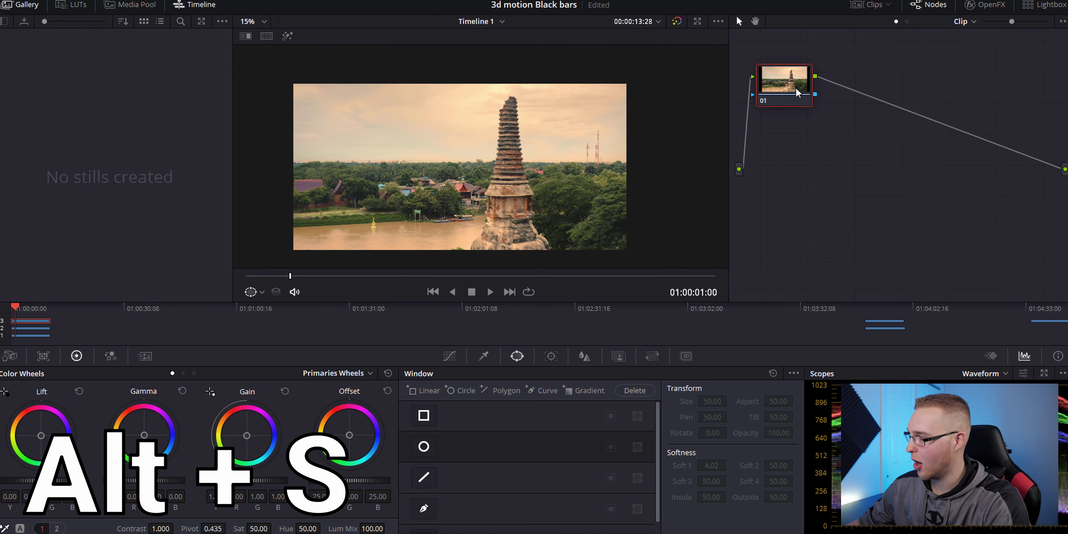
Step: Add serial node 02 with a Curve window and zoom in on the pagoda
key("alt+s")
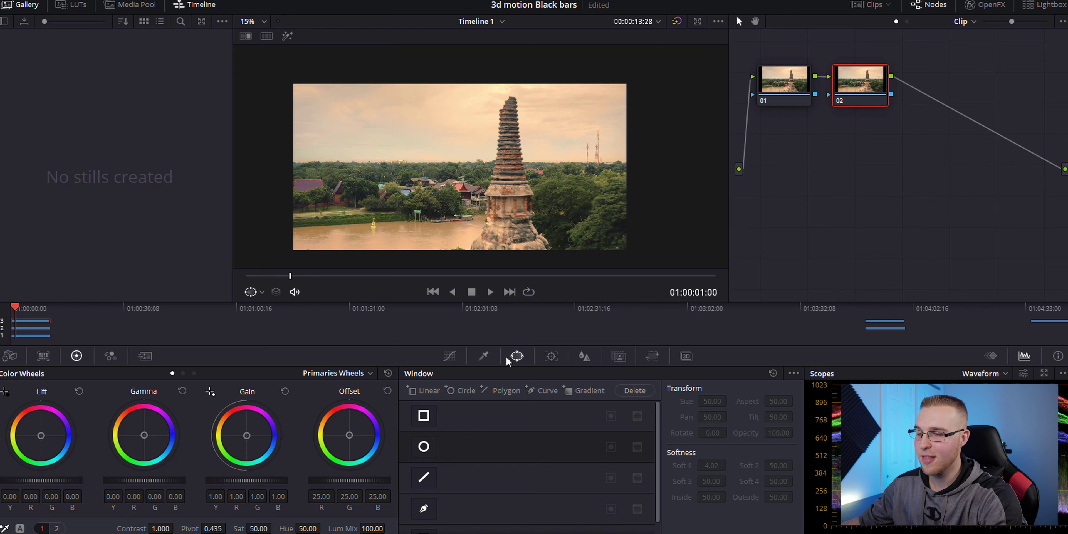
left_click(422, 512)
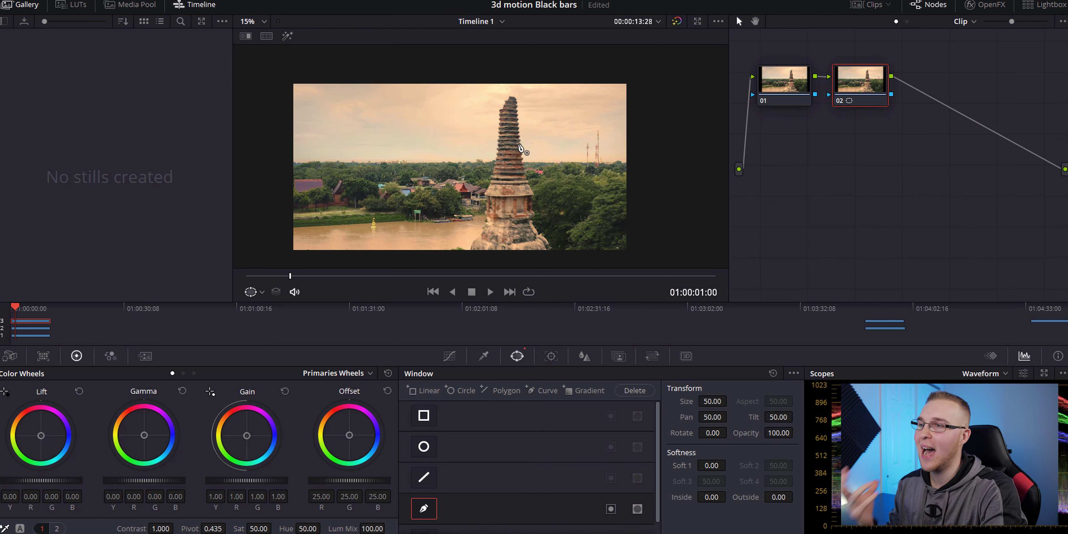
key("Left")
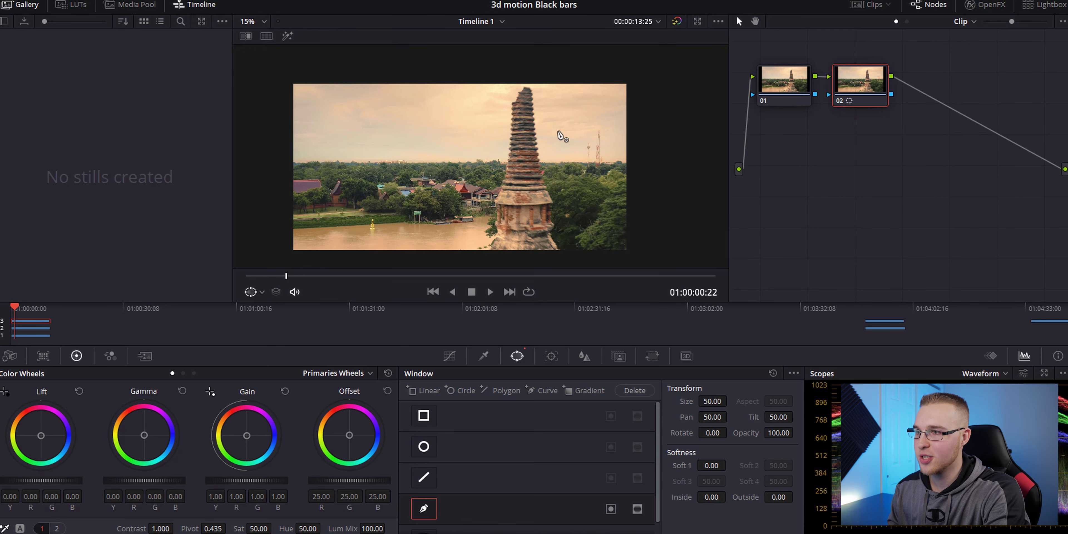
scroll(553, 93, "up", 1)
scroll(554, 92, "up", 5)
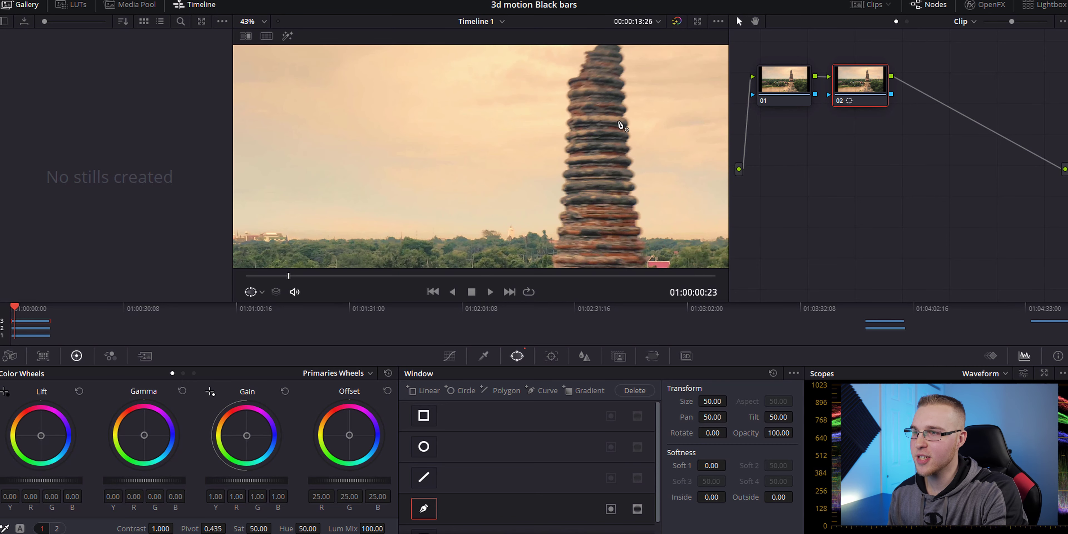
scroll(541, 173, "up", 3)
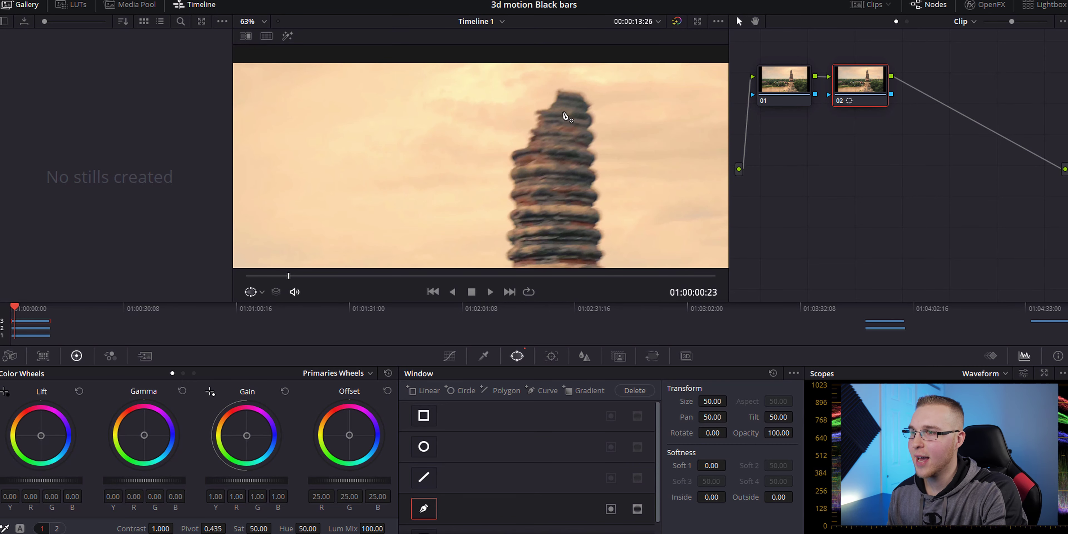
Step: Trace curve points around the pagoda tip and close the shape
left_click(560, 93)
left_click(563, 152)
left_click(520, 174)
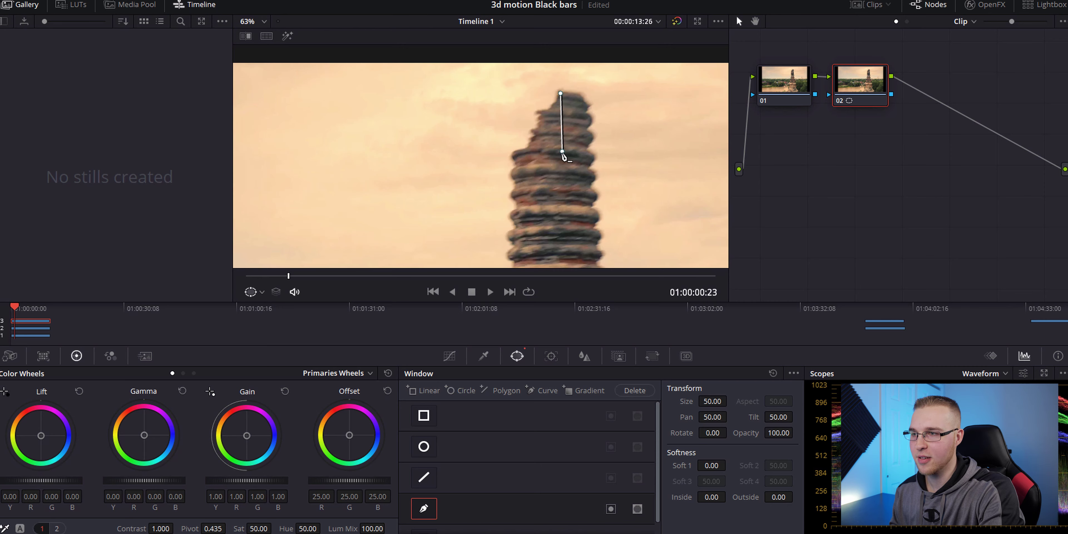
scroll(516, 105, "up", 3)
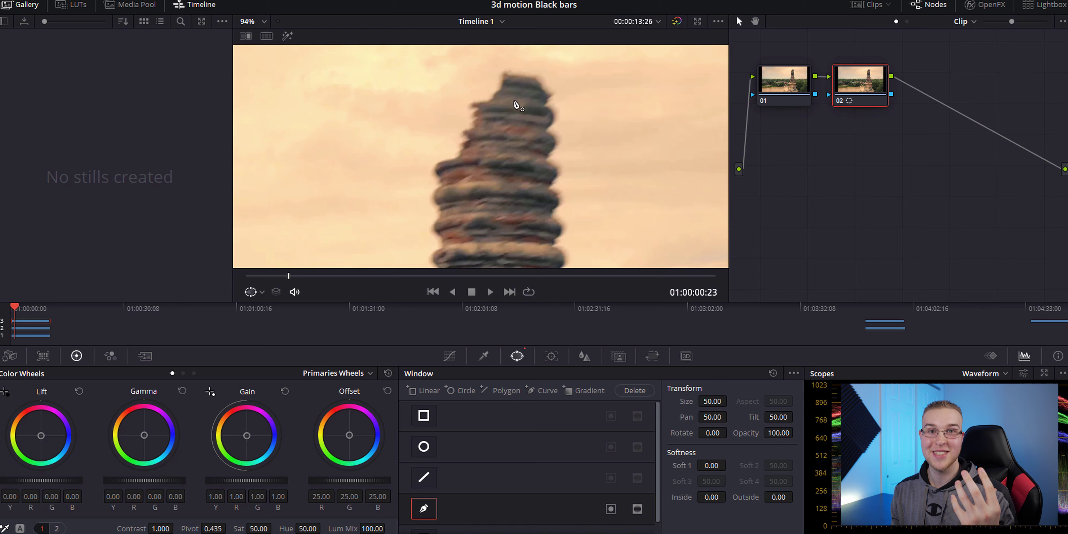
mouse_move(516, 105)
left_mouse_down()
mouse_move(500, 89)
mouse_move(466, 132)
mouse_move(480, 144)
mouse_move(420, 214)
mouse_move(480, 221)
mouse_move(494, 233)
mouse_move(507, 166)
mouse_move(492, 248)
mouse_move(521, 208)
mouse_move(512, 257)
mouse_move(507, 204)
mouse_move(544, 195)
left_mouse_up()
scroll(469, 137, "up", 4)
scroll(514, 208, "up", 1)
key("shift+z")
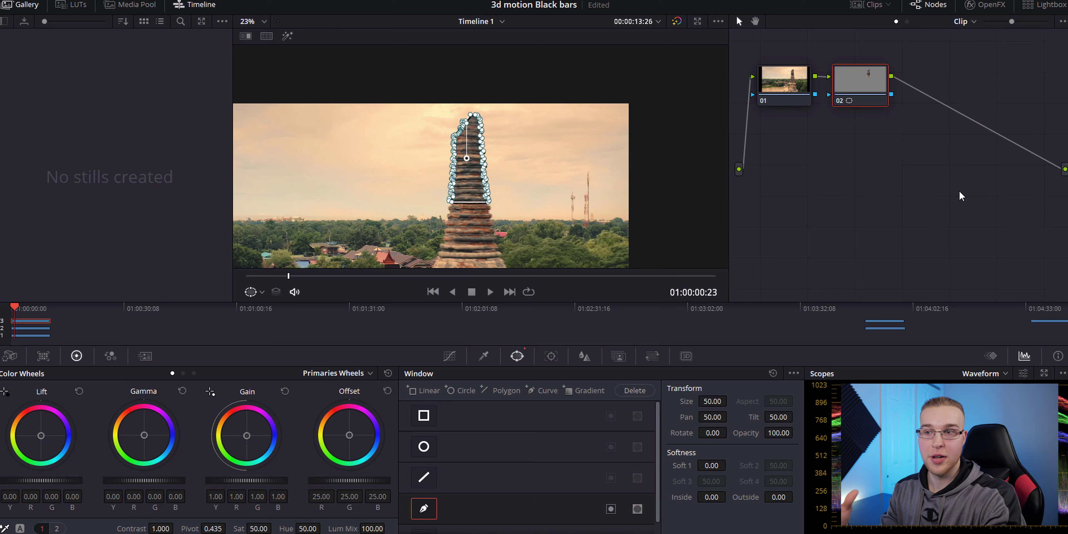
Step: Add an Alpha Output to the node graph and wire node 02's key into it
right_click(927, 192)
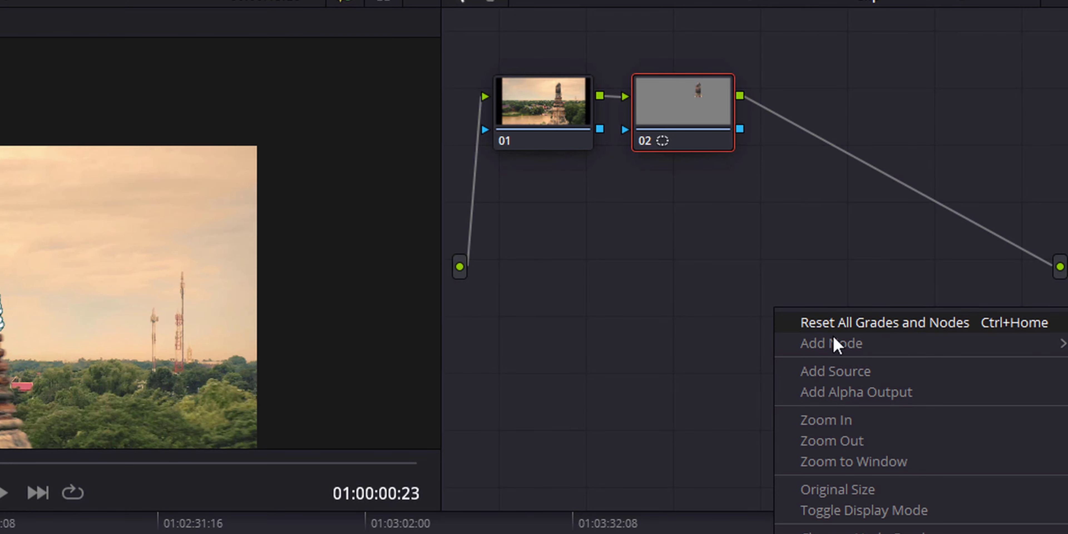
left_click(848, 392)
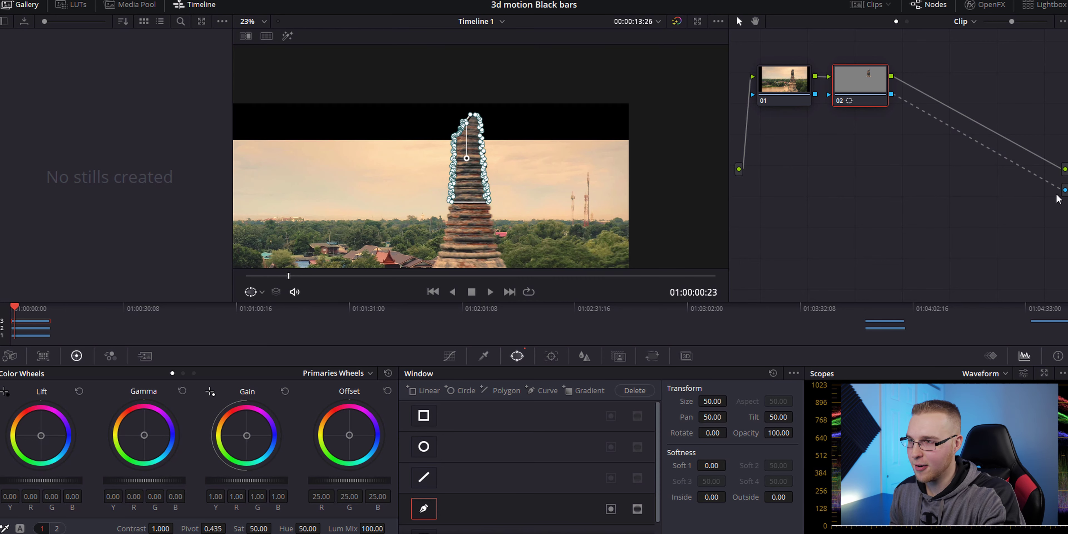
scroll(535, 177, "up", 2)
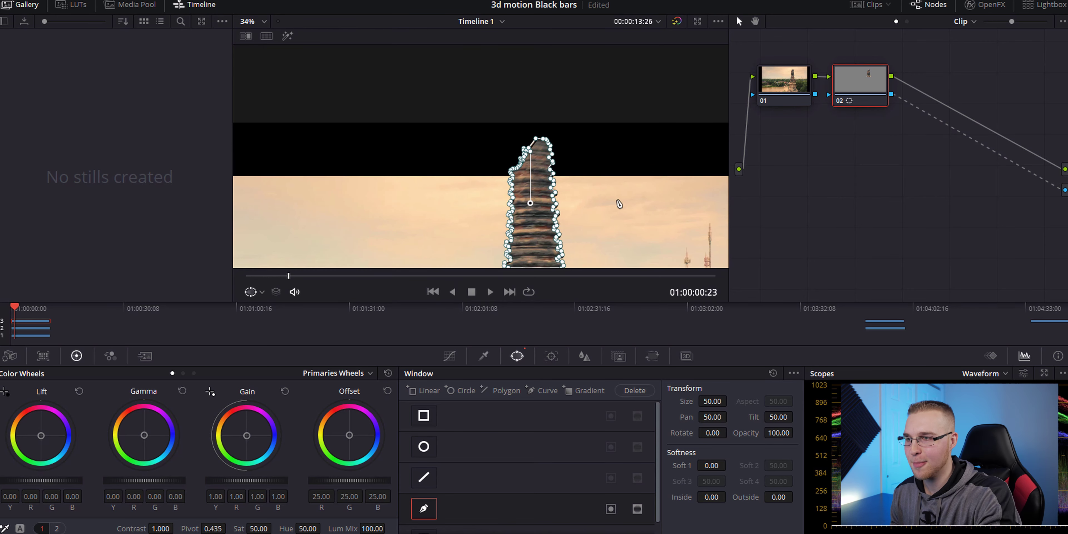
left_click_drag(652, 253, 647, 162)
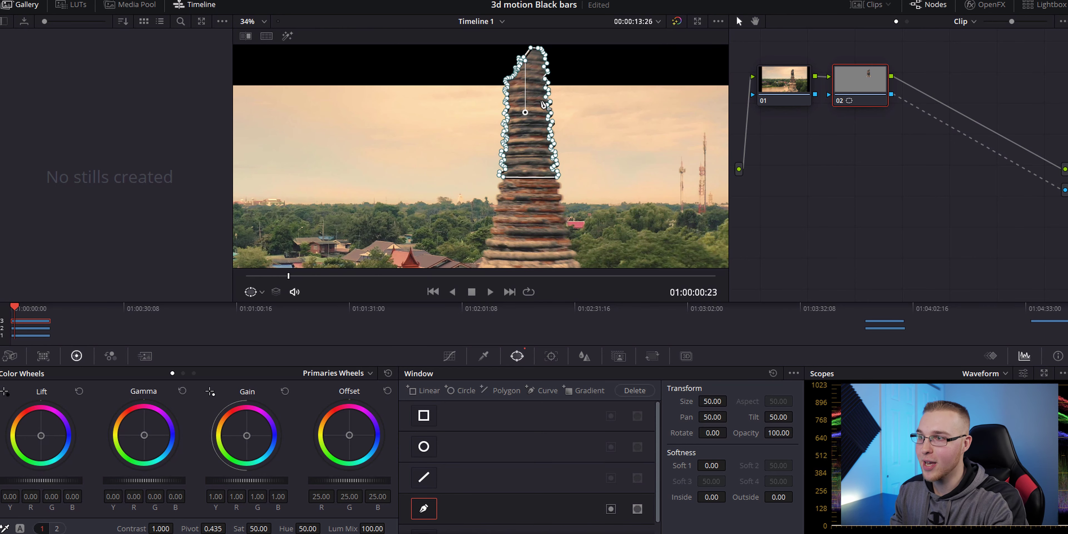
Step: Track the pagoda curve window forward through the clip in the Tracker palette
left_click(551, 356)
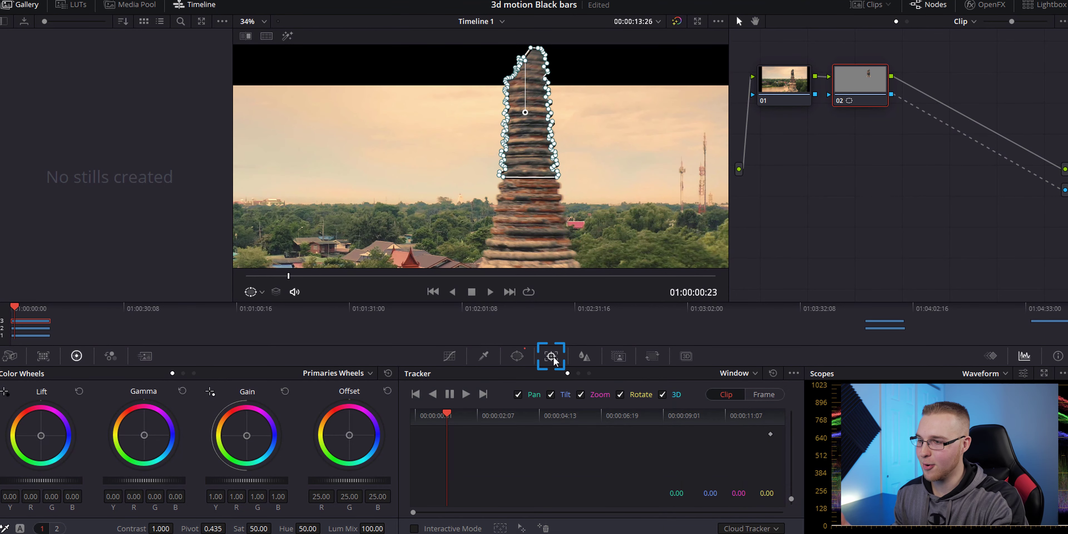
left_click(467, 394)
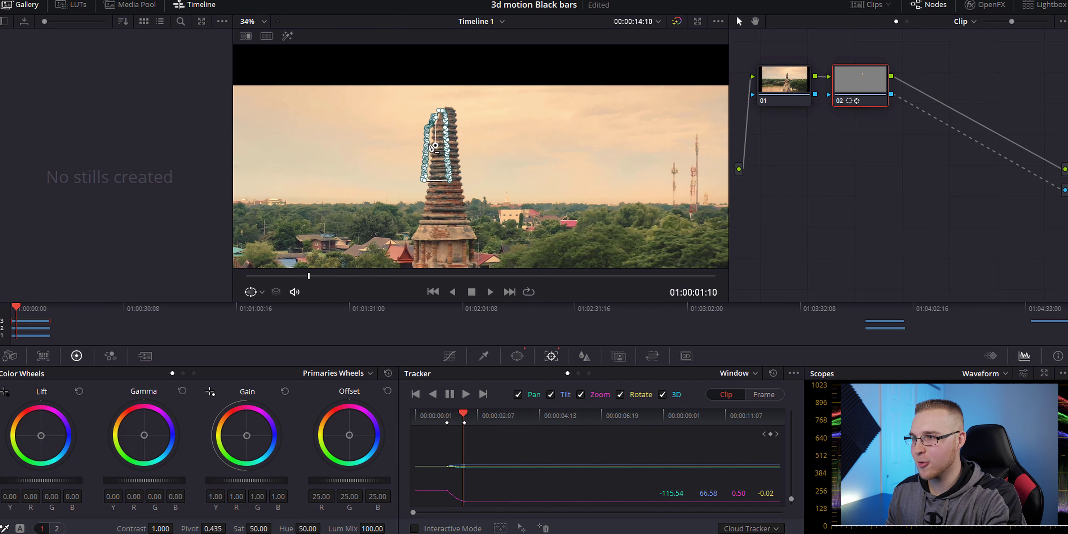
key("Left")
key("Left")
key("Left")
key("Left")
key("Left")
scroll(540, 133, "up", 4)
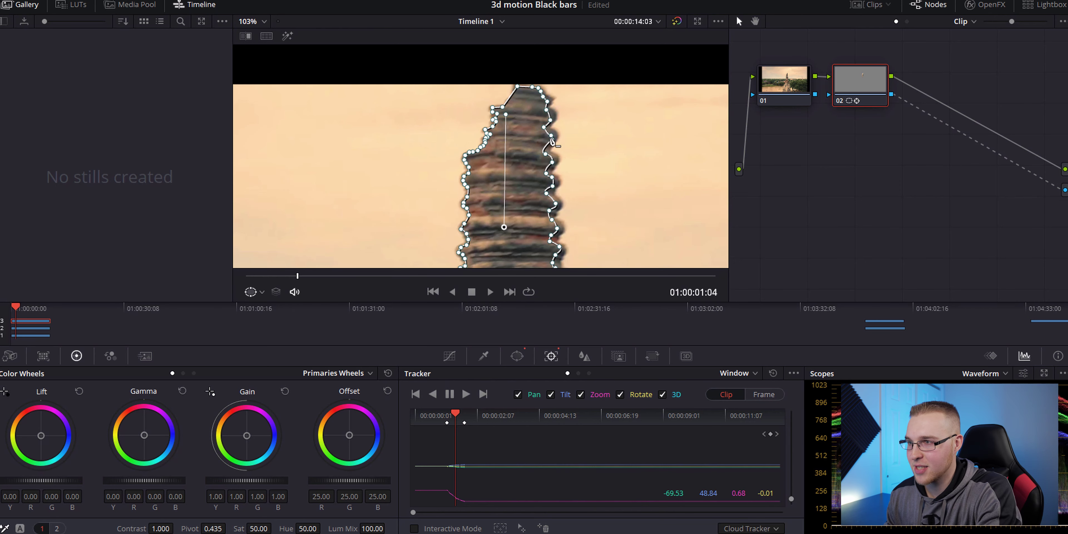
key("Right")
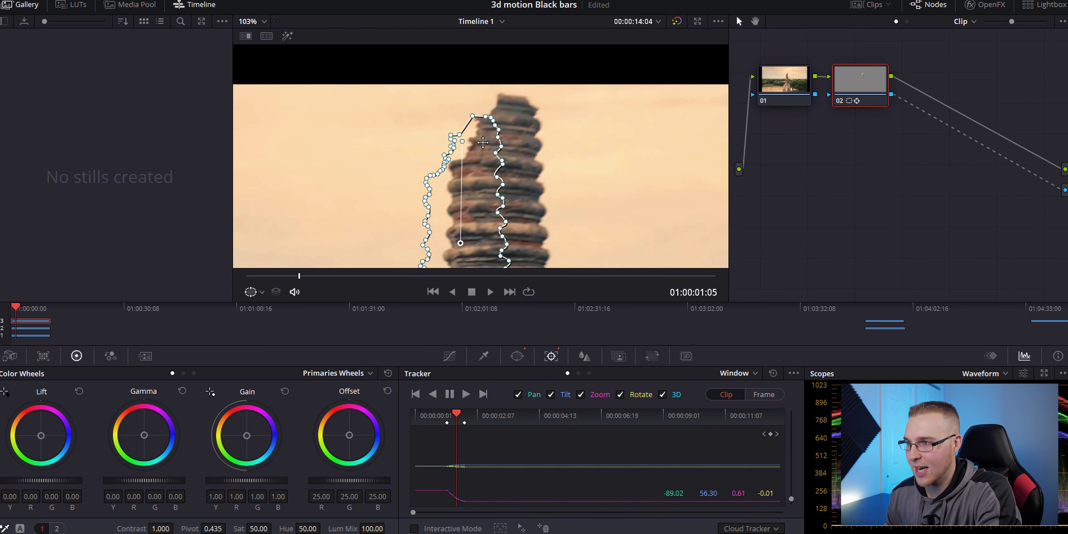
Step: Fix the mask on a drifted frame in Frame mode, then return to Clip mode near the start
left_click(769, 394)
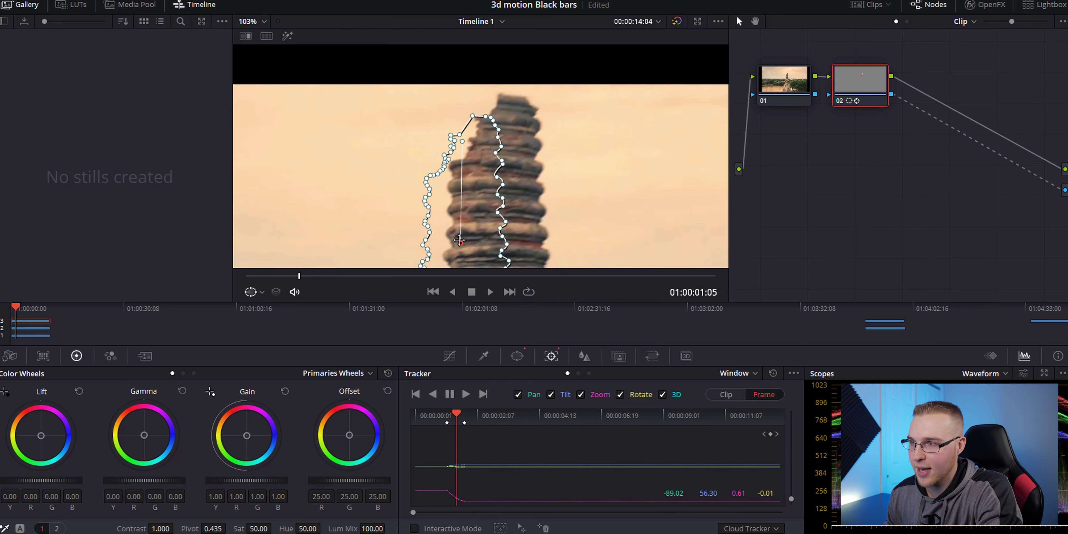
left_click_drag(460, 243, 494, 224)
key("Left")
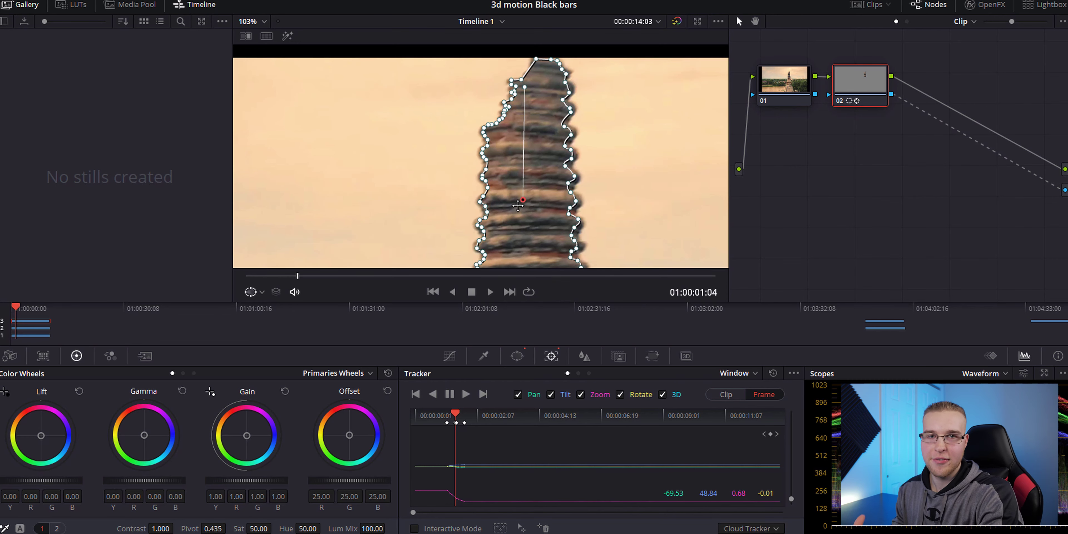
left_click(727, 395)
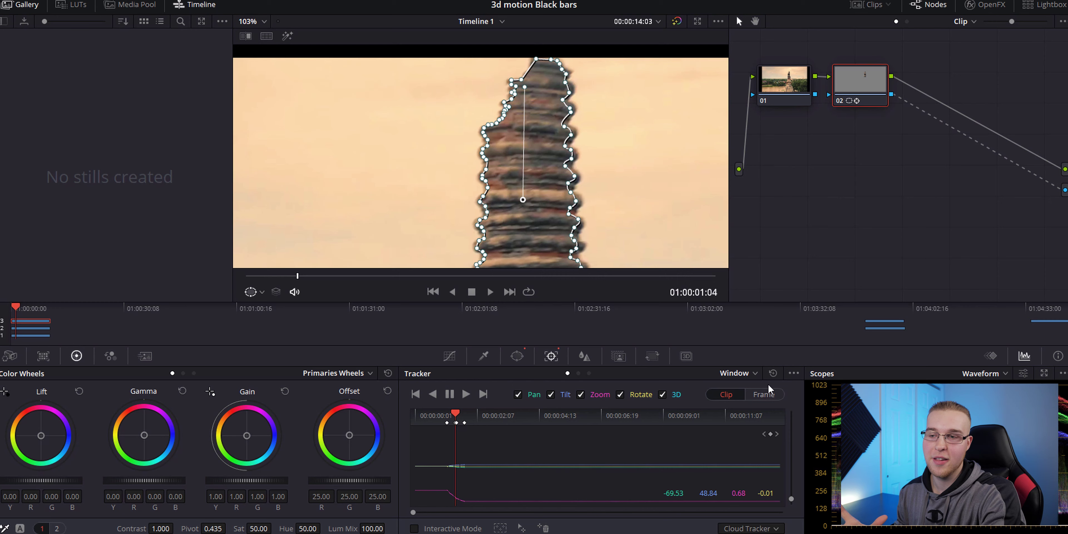
left_click(769, 397)
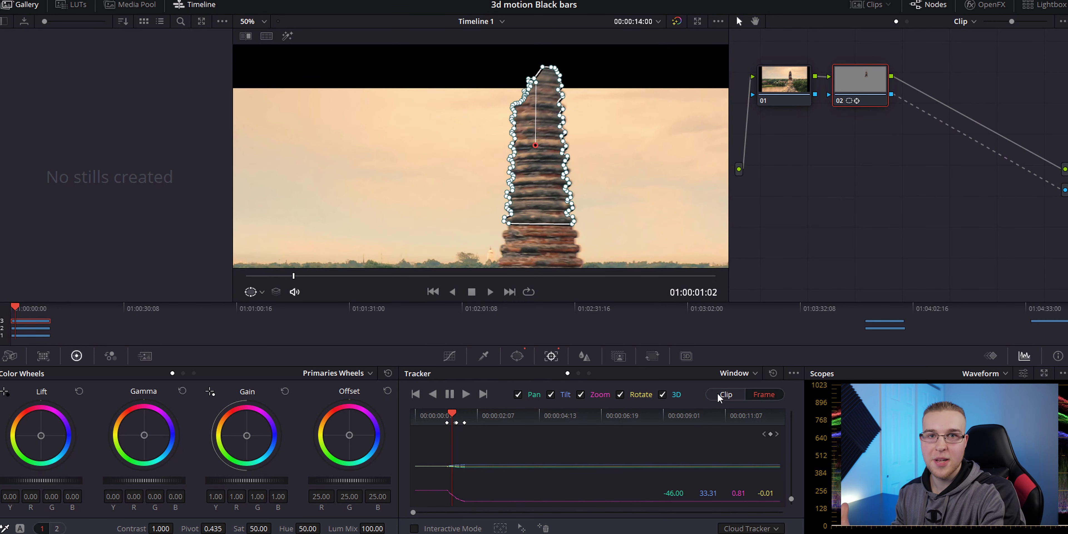
left_click(721, 396)
left_click_drag(451, 414, 450, 418)
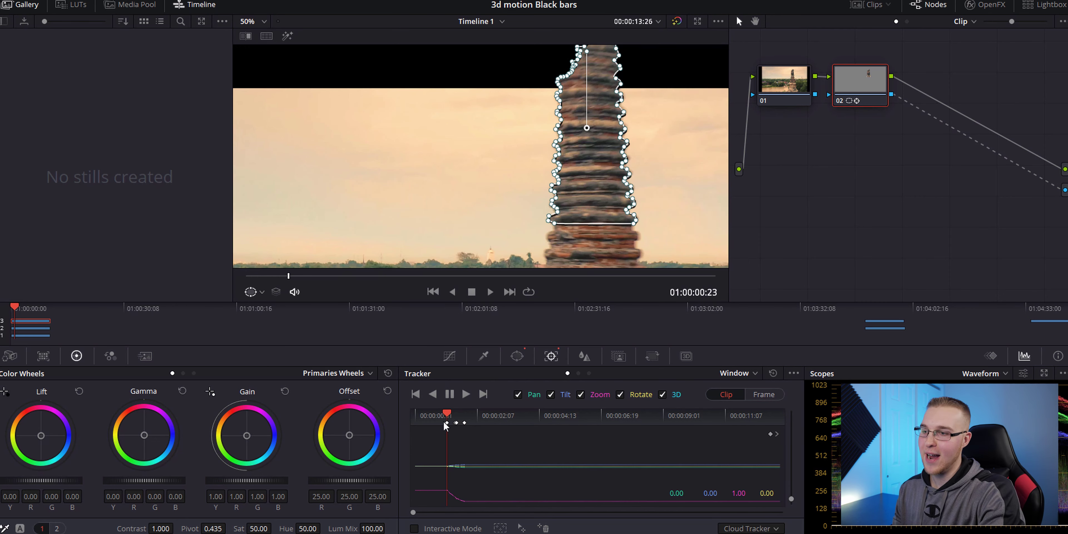
Step: Track the pagoda mask in reverse, then step through frames in Frame mode to check it
key("ctrl+minus")
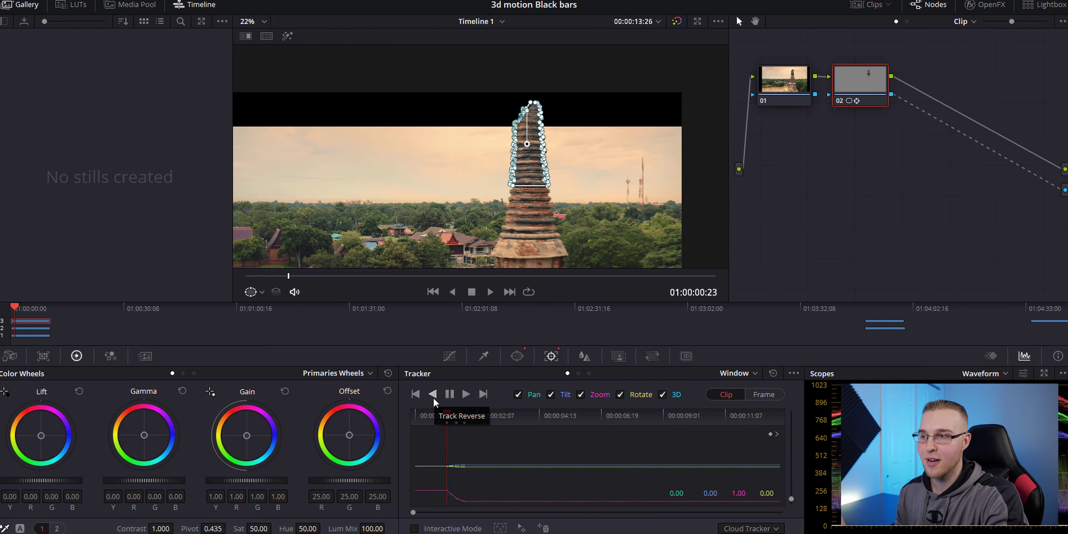
left_click(433, 394)
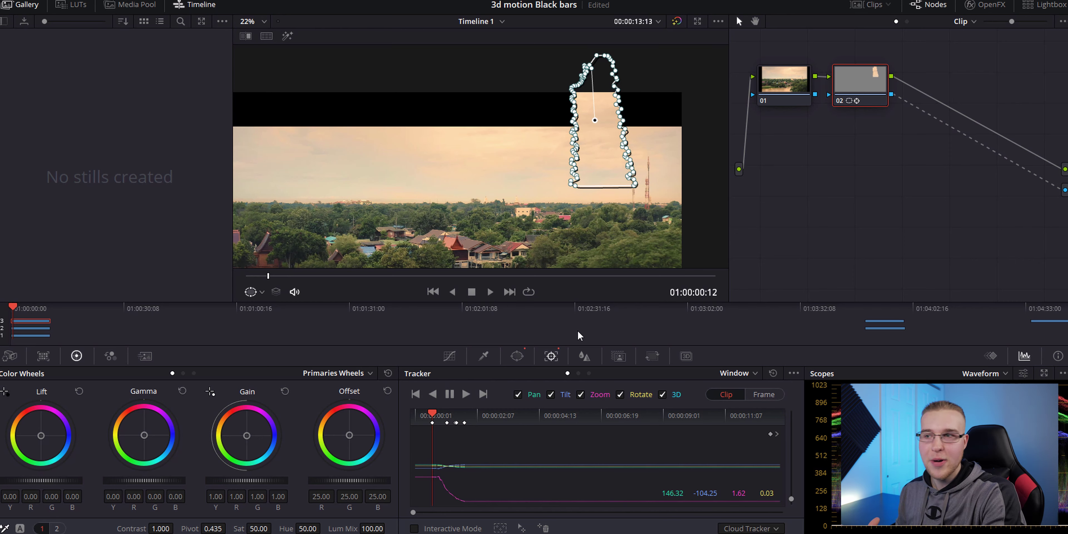
left_click(757, 397)
key("Left")
key("Left")
key("Right")
key("Right")
key("Right")
key("Right")
key("Right")
key("Right")
key("Right")
key("Right")
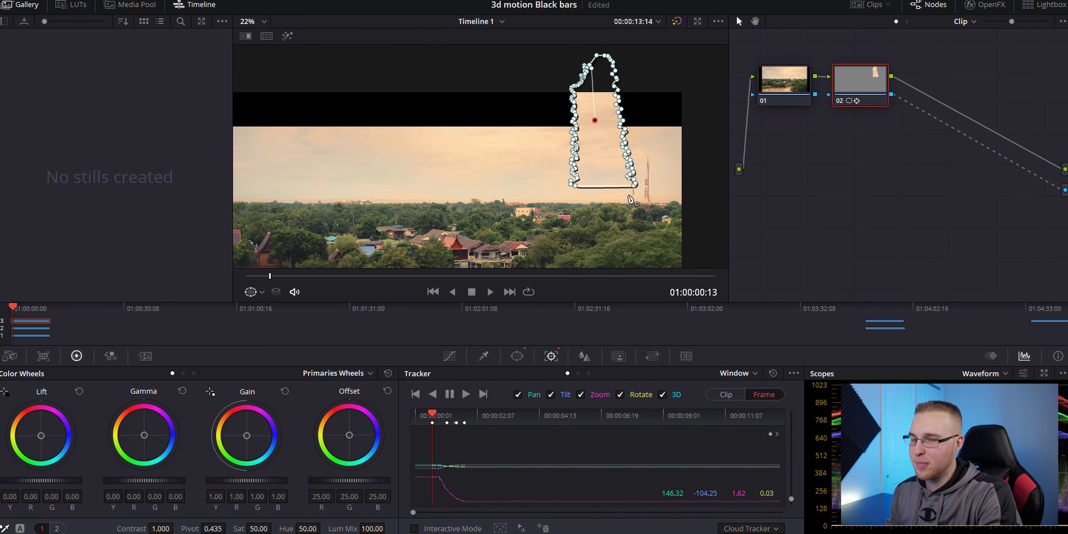
key("Right")
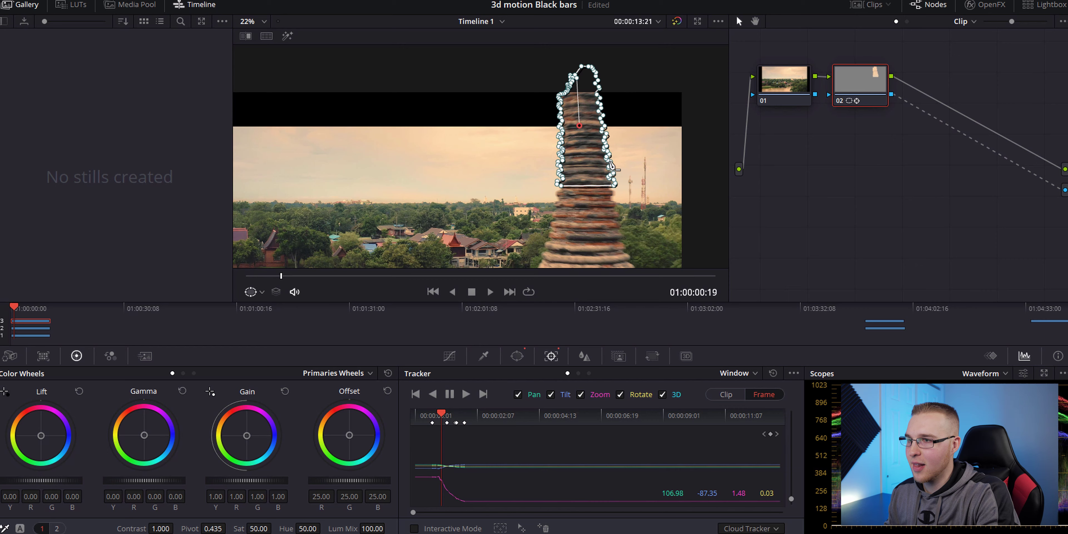
scroll(555, 160, "up", 3)
scroll(555, 160, "up", 2)
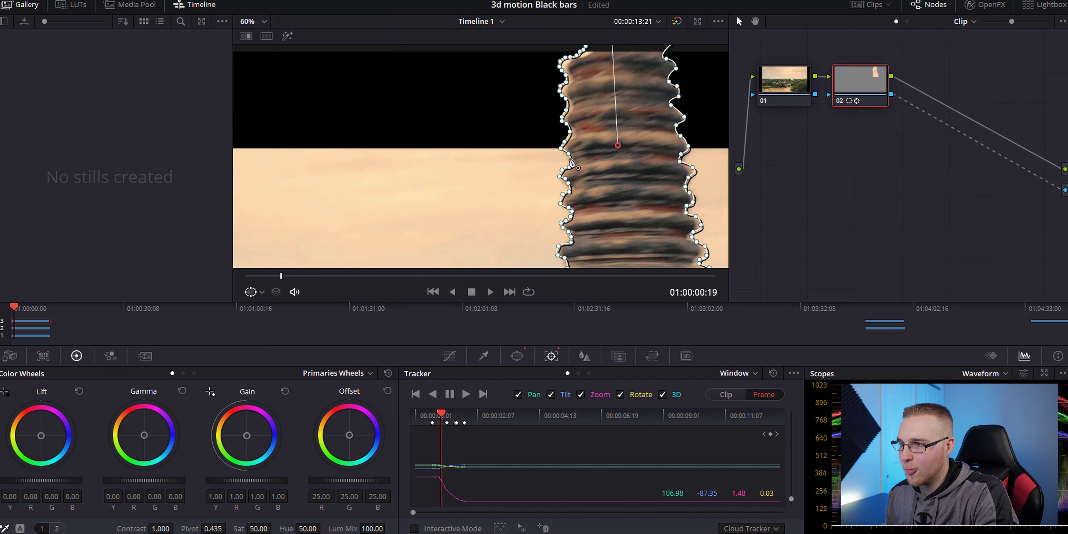
key("Right")
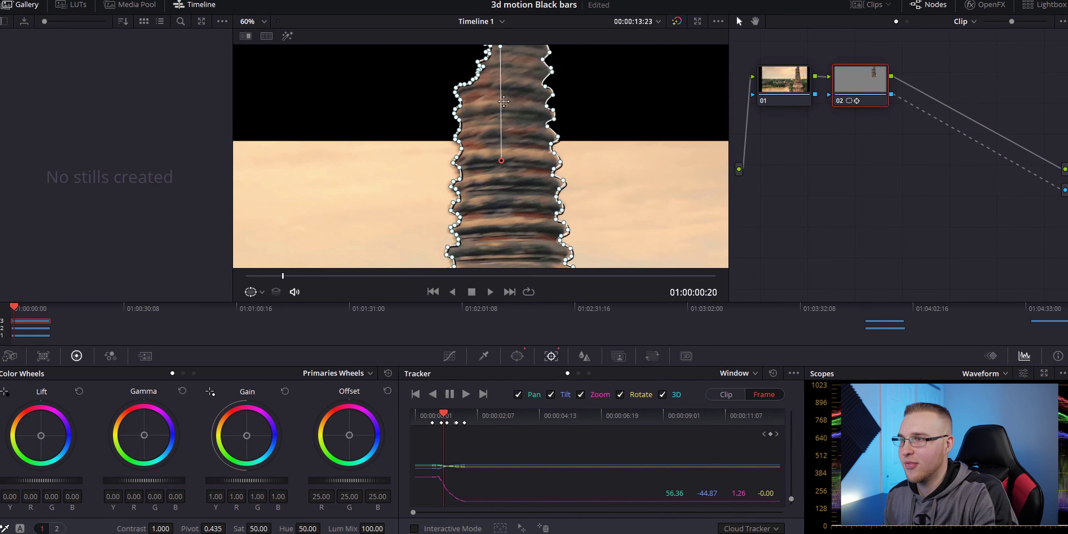
Step: Reshape the mask's right-edge points and shift the window back onto the tower at 01:00:00:18
left_click_drag(503, 105, 574, 148)
key("Left")
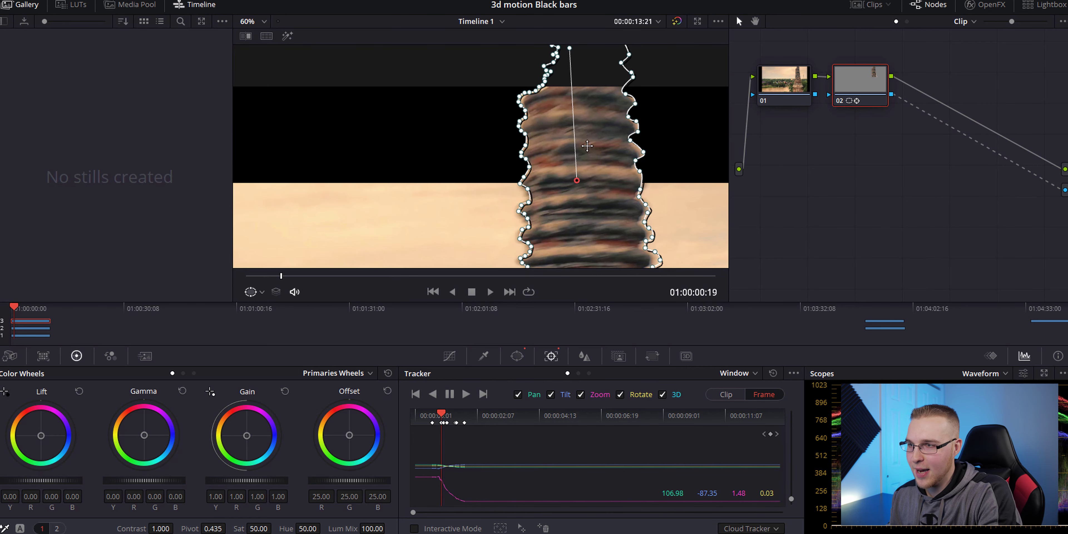
scroll(589, 145, "up", 5)
mouse_move(645, 128)
left_mouse_down()
mouse_move(632, 130)
mouse_move(638, 145)
left_mouse_up()
left_click_drag(658, 188, 624, 170)
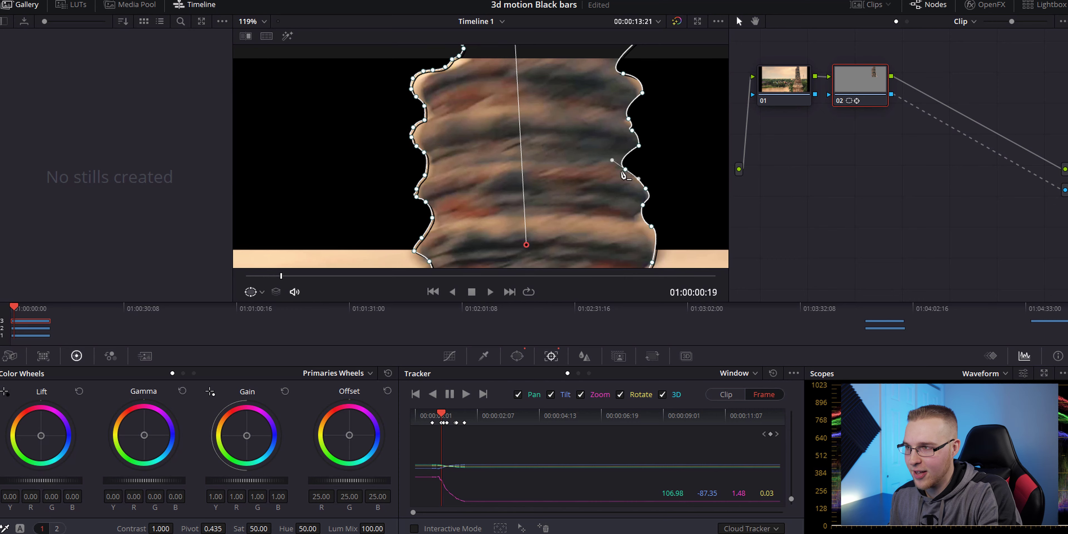
left_click(417, 193)
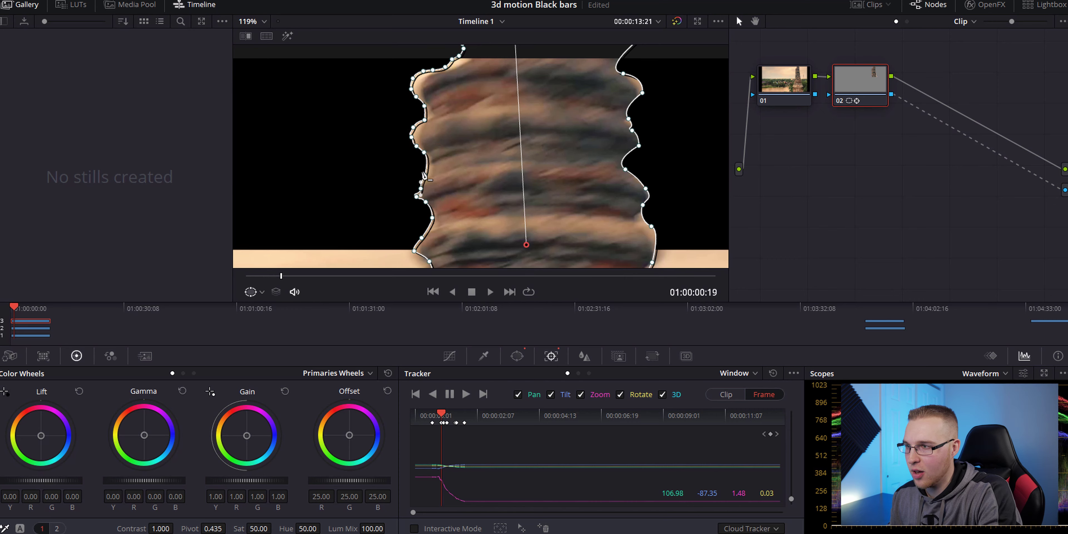
scroll(505, 105, "down", 3)
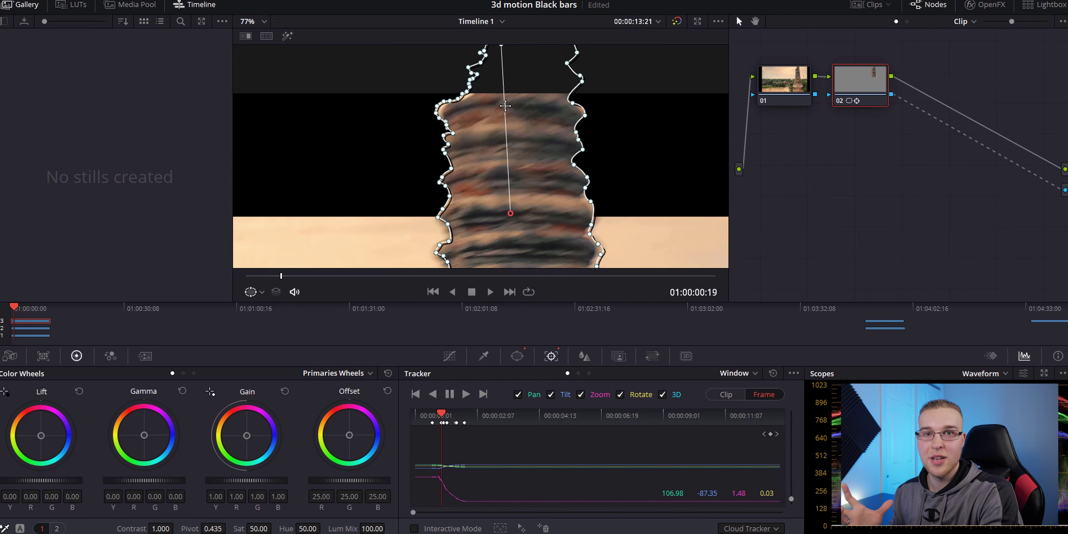
scroll(505, 106, "up", 4)
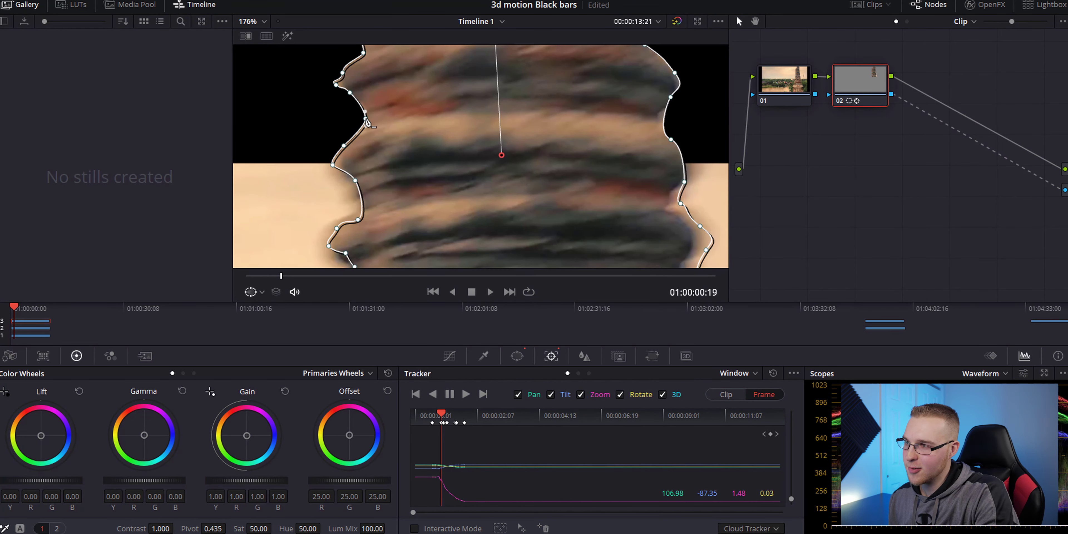
scroll(390, 115, "down", 3)
key("Left")
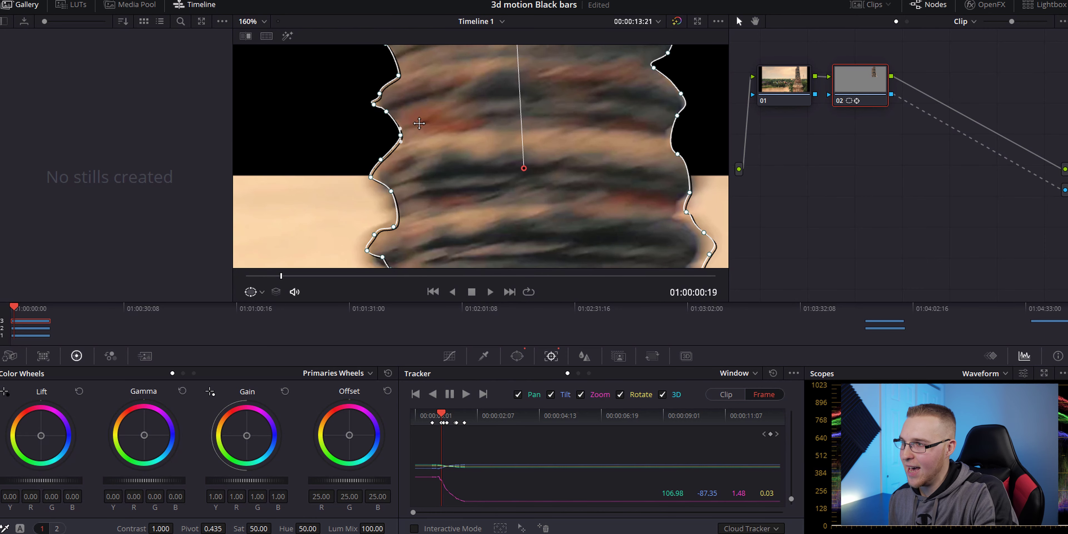
scroll(593, 194, "down", 3)
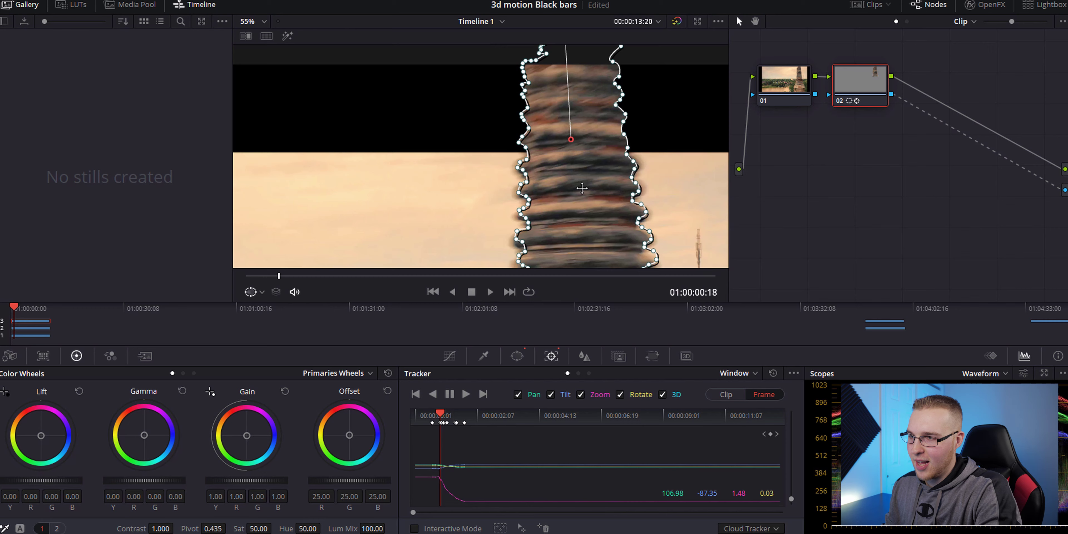
left_click_drag(579, 186, 577, 215)
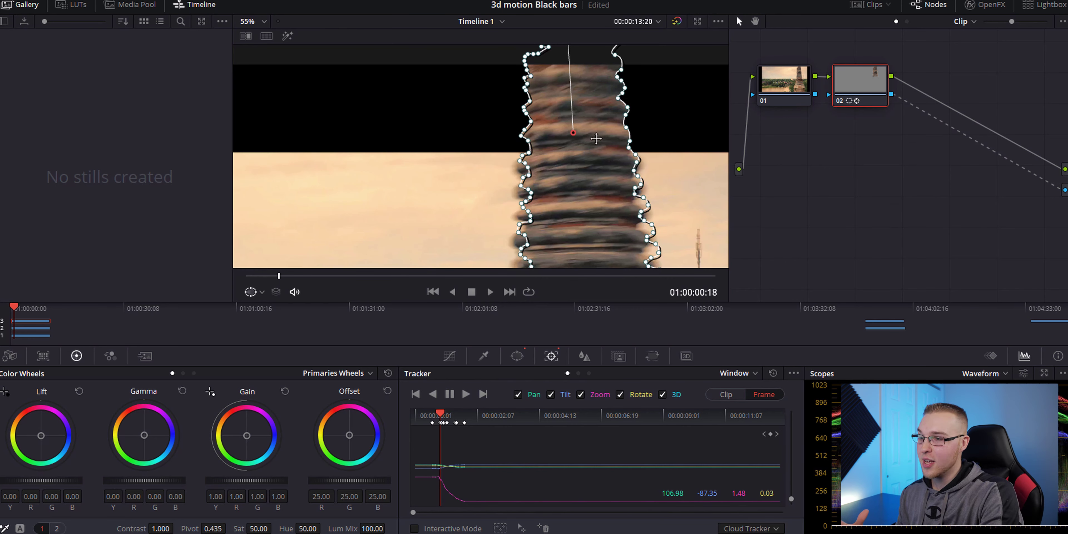
Step: Increase the mask's outside softness in the Window palette
left_click(517, 356)
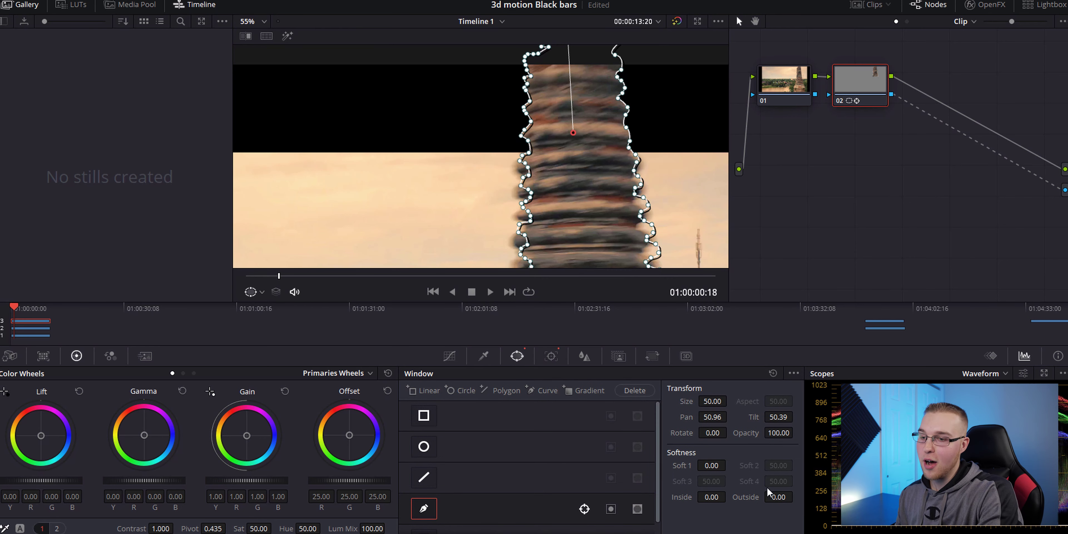
left_click_drag(779, 497, 796, 498)
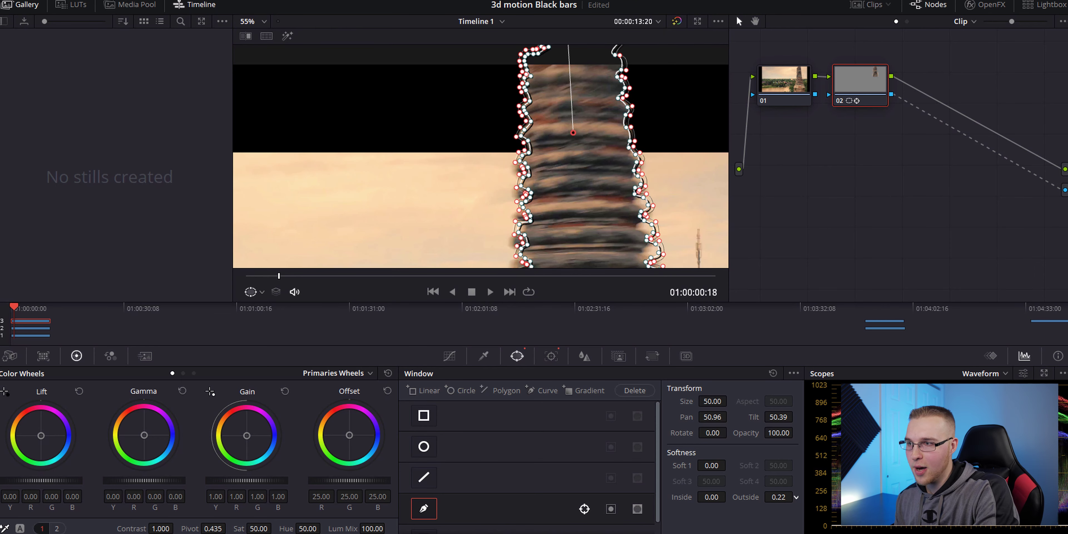
scroll(588, 100, "up", 6)
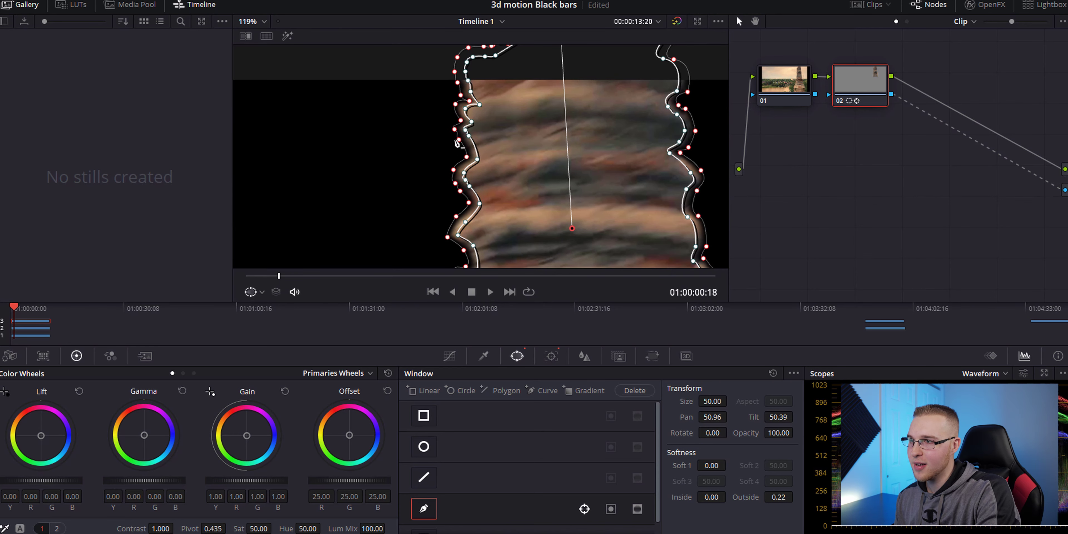
scroll(540, 184, "down", 2)
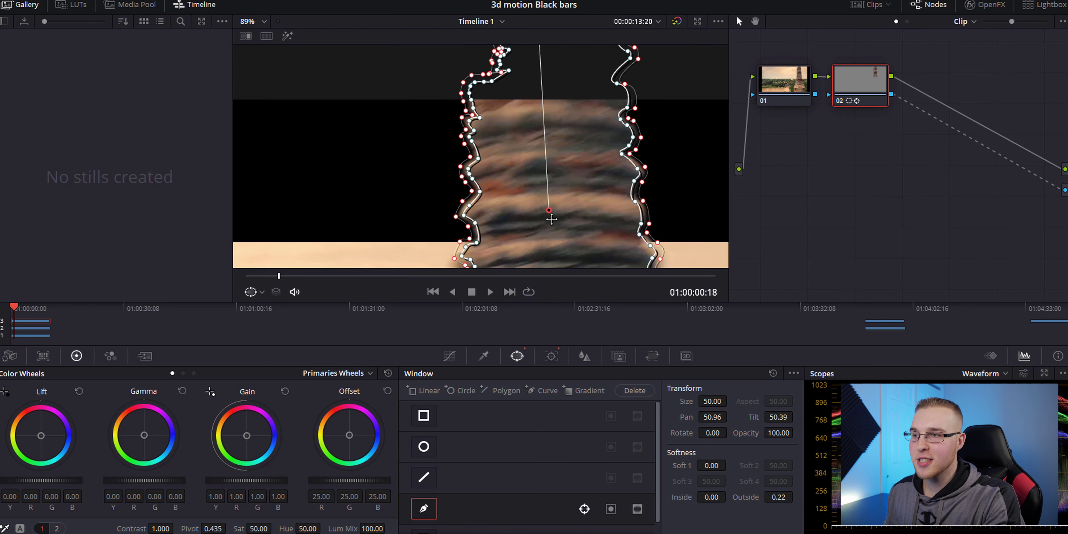
Step: Drag the mask back onto the tower on the previous frames, raising outside softness slightly
key("Left")
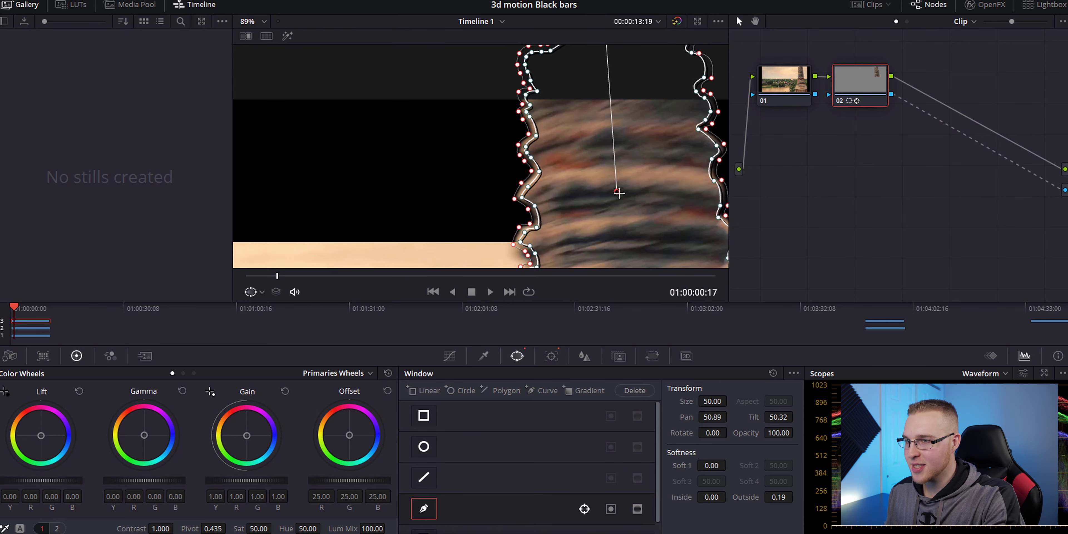
left_click_drag(609, 189, 367, 165)
scroll(554, 189, "down", 3)
key("Left")
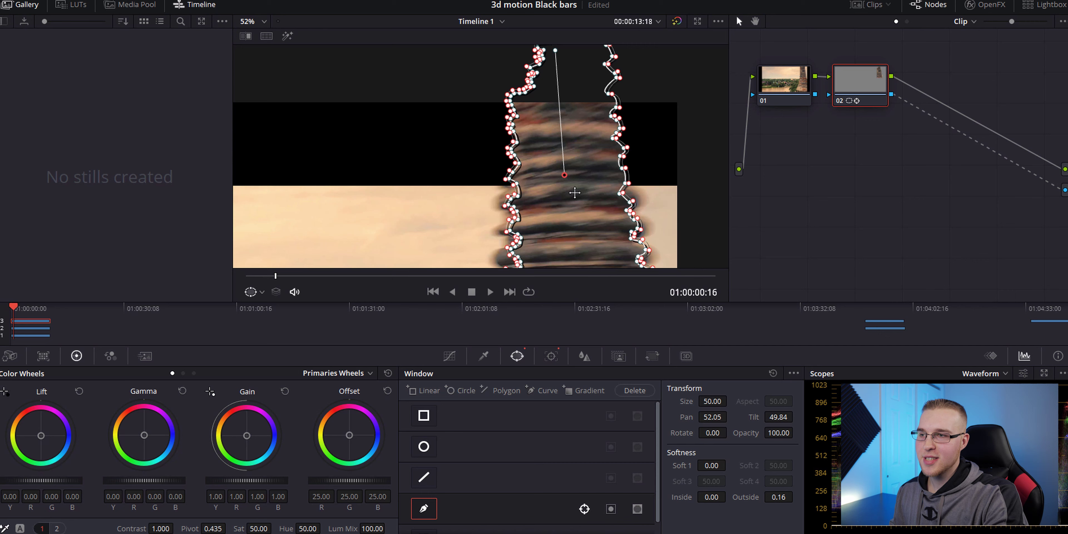
left_click_drag(779, 497, 787, 497)
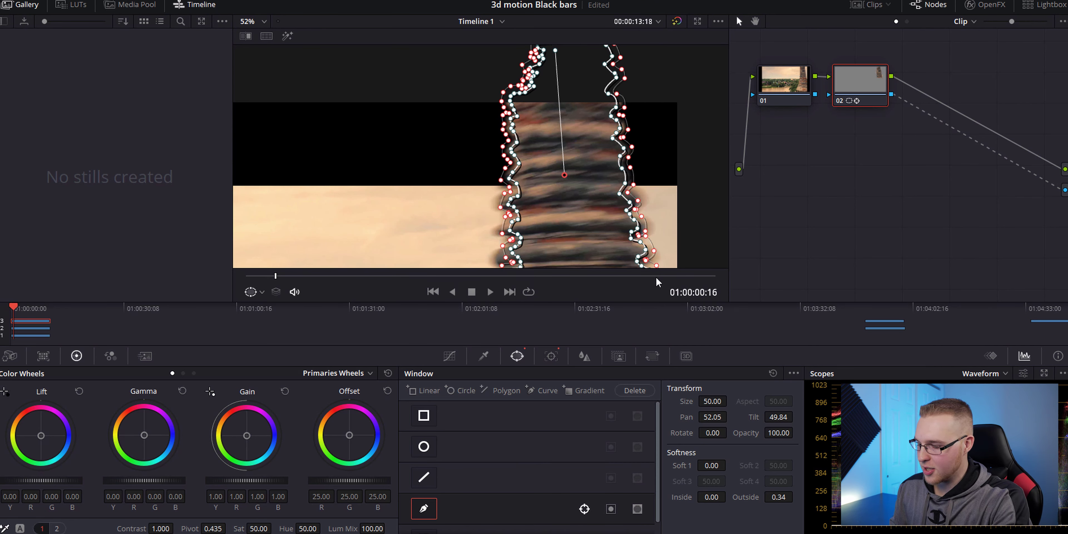
key("Left")
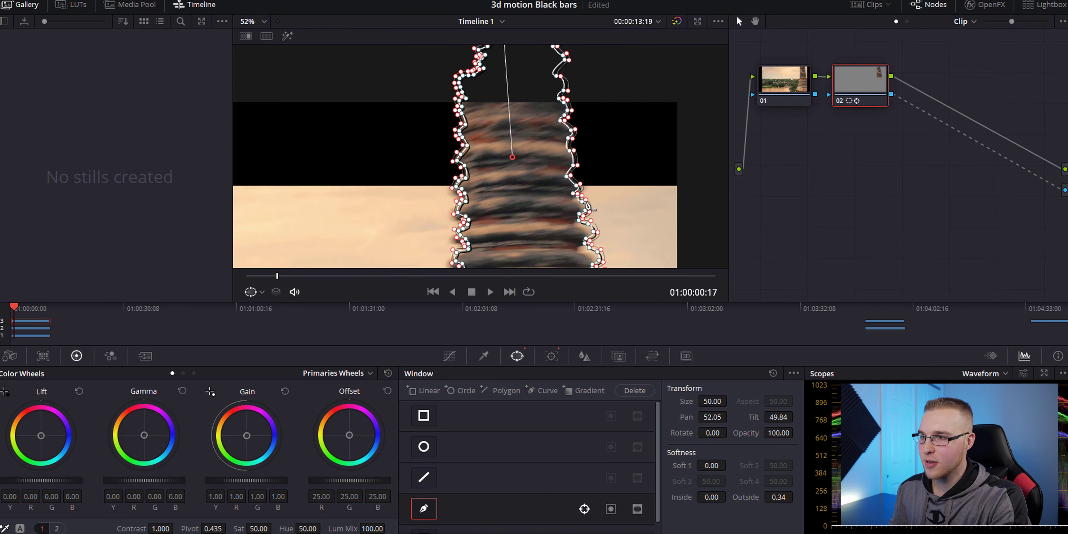
Step: Keep realigning the mask frame by frame back to 01:00:00:08, ending at pan 63.34, tilt 51.71
scroll(605, 161, "down", 3)
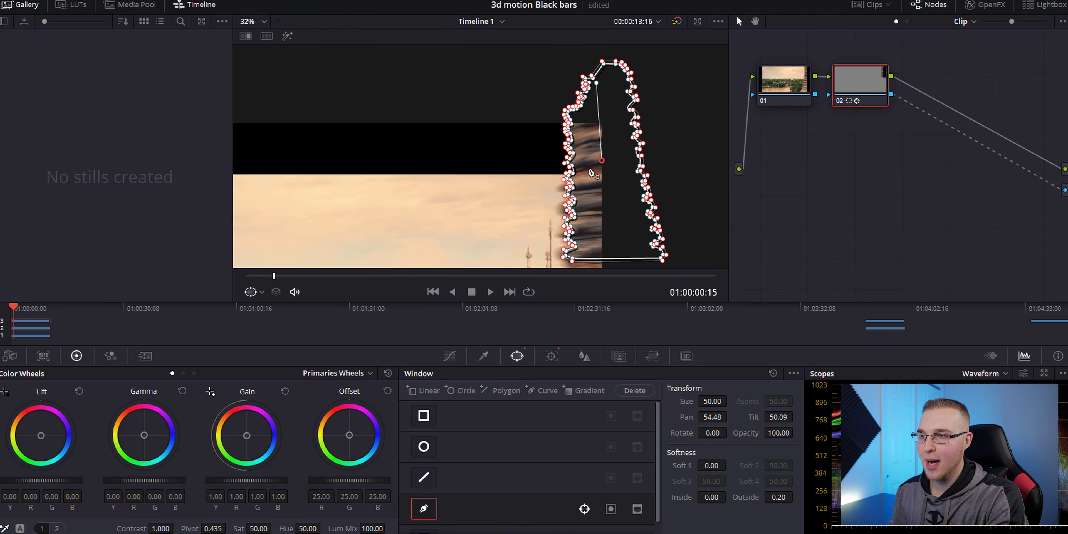
key("Left")
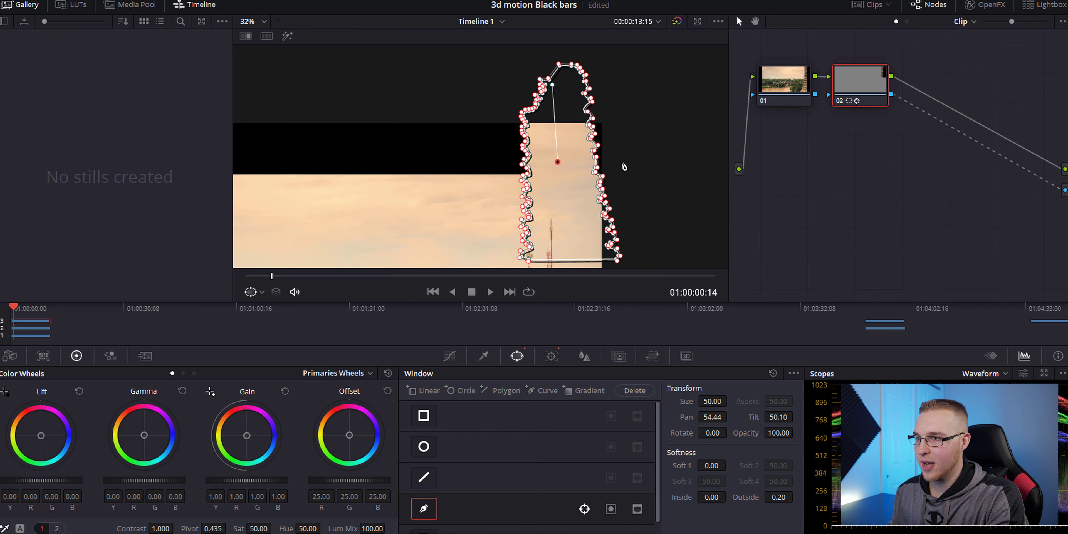
scroll(624, 166, "down", 4)
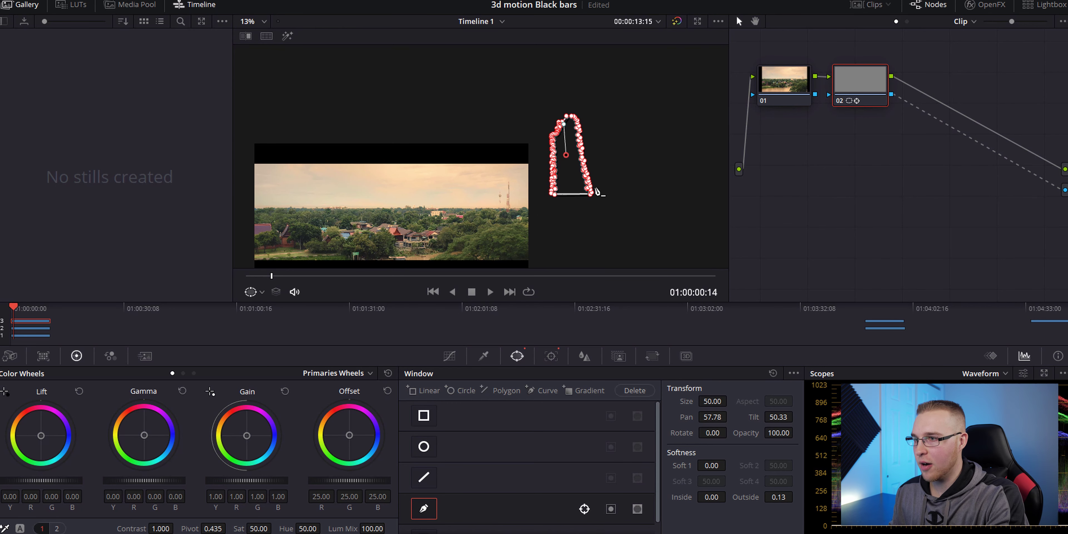
key("Left")
left_click_drag(520, 154, 596, 153)
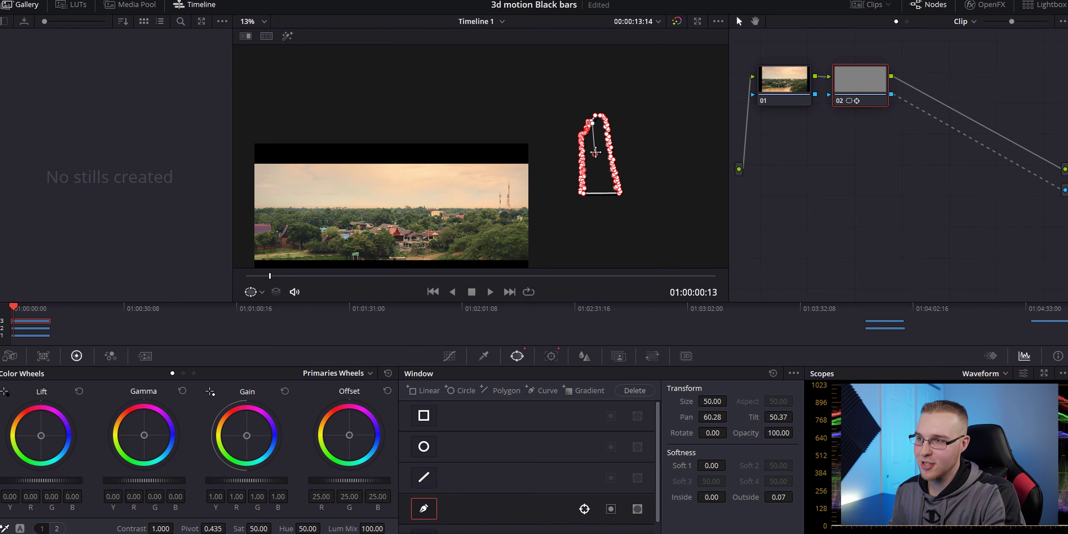
key("Left")
left_click_drag(473, 165, 625, 146)
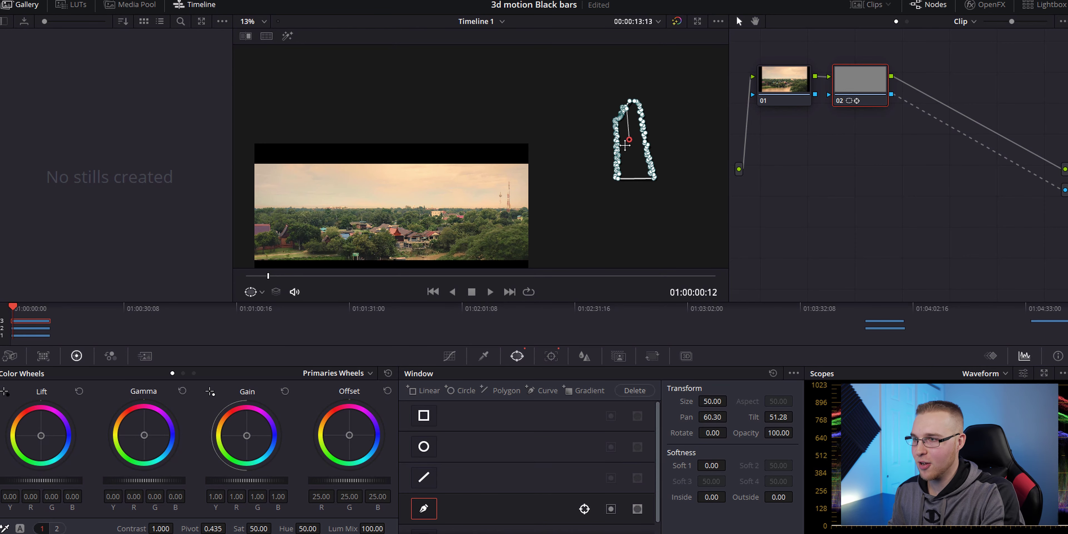
key("Left")
key("Left")
key("Left")
key("Left")
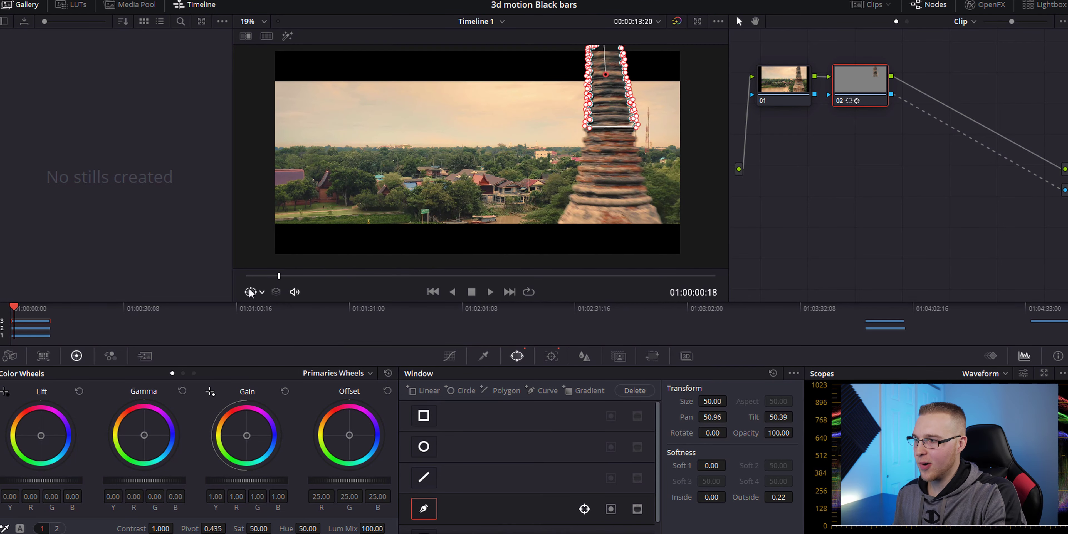
Step: Set the viewer overlay to Off and zoom onto the pagoda tip at 01:00:00:23
left_click(250, 291)
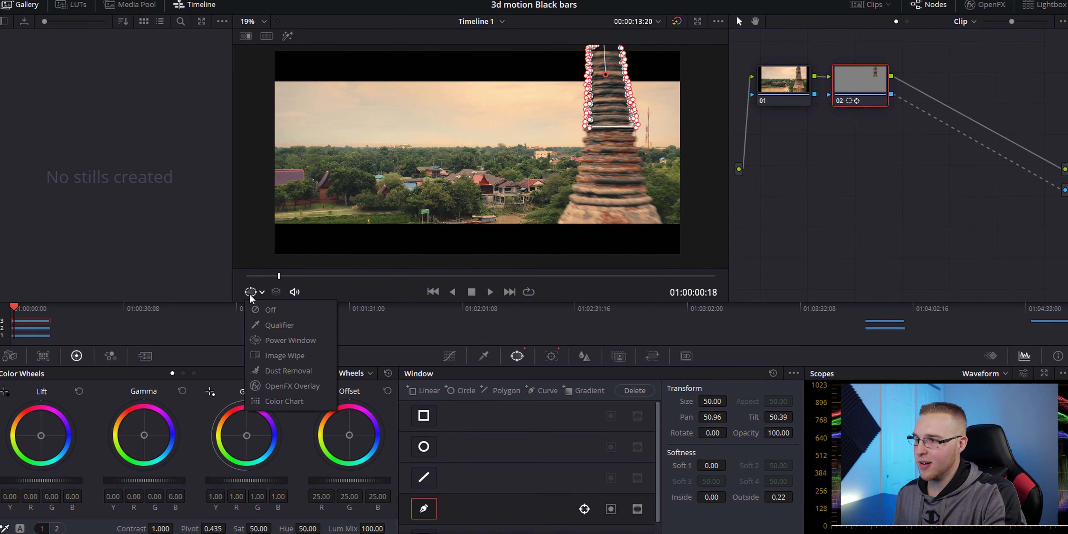
left_click(257, 309)
scroll(582, 150, "up", 2)
scroll(582, 145, "up", 2)
mouse_move(583, 146)
left_mouse_down()
mouse_move(438, 205)
mouse_move(450, 181)
mouse_move(586, 141)
left_mouse_up()
scroll(594, 173, "down", 2)
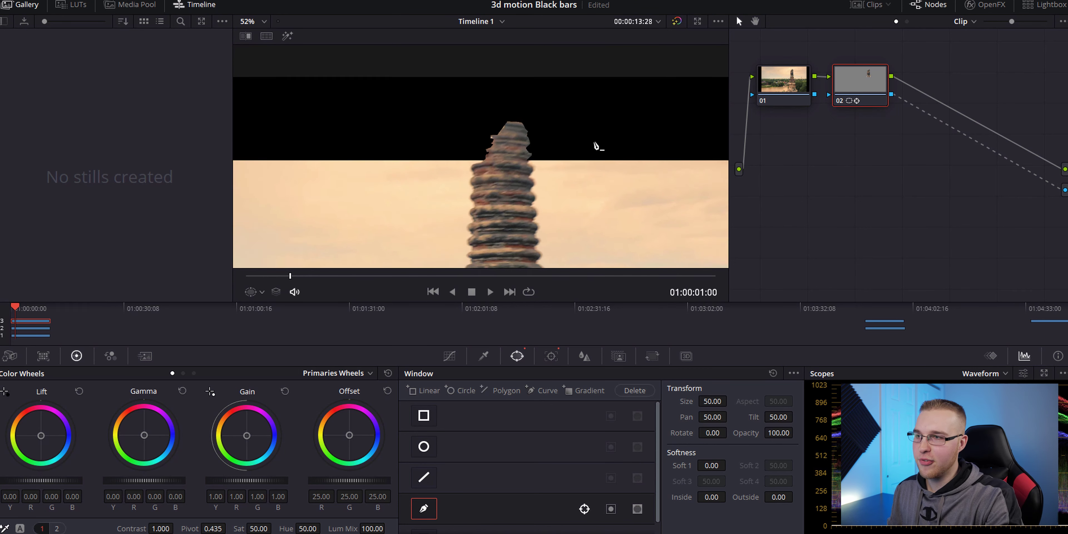
key("Left")
scroll(581, 151, "up", 2)
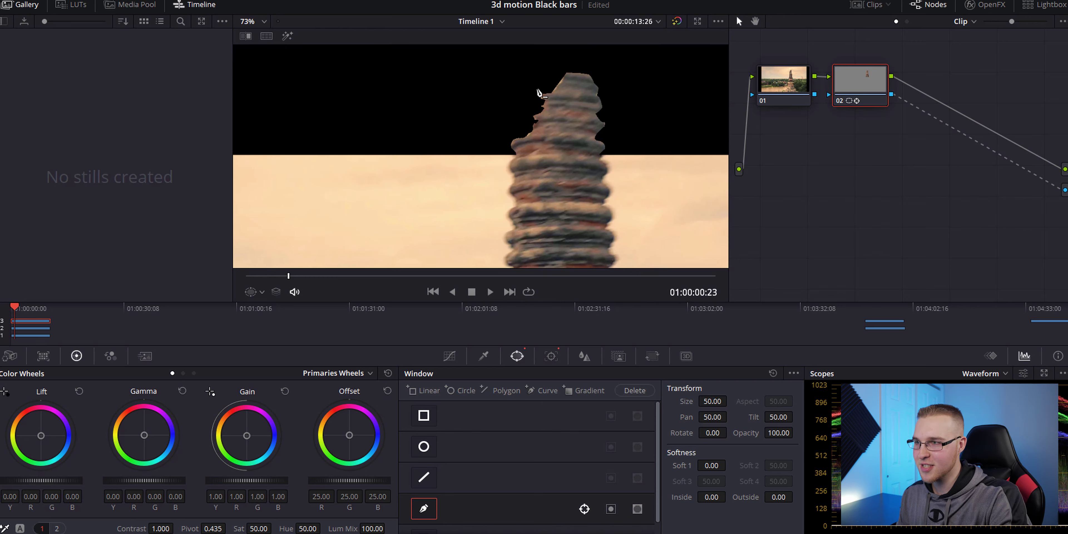
Step: Set the pagoda mask softness to 0.84 inside and 0.14 outside
scroll(601, 104, "up", 2)
scroll(704, 155, "up", 2)
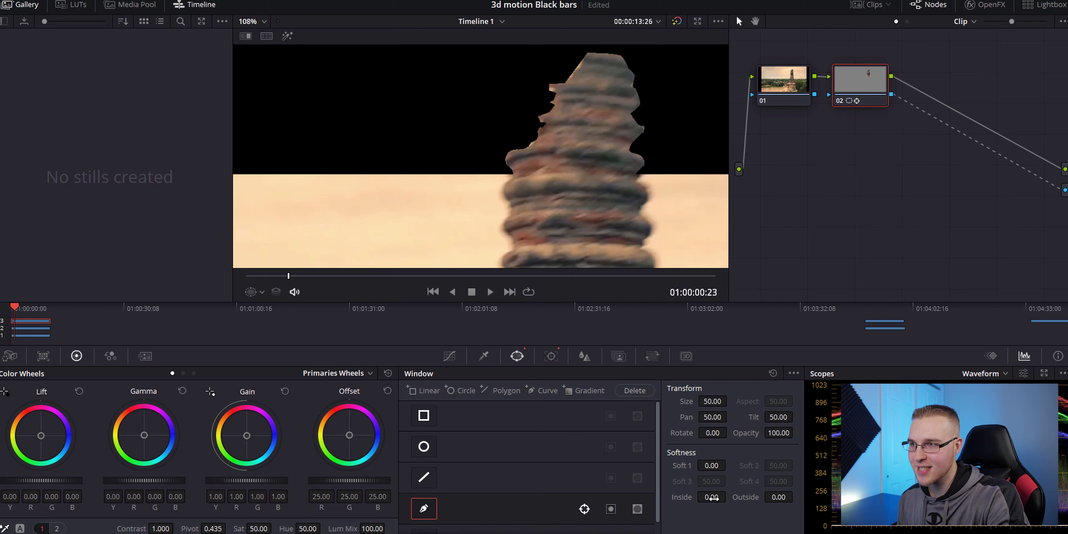
left_click_drag(711, 498, 728, 496)
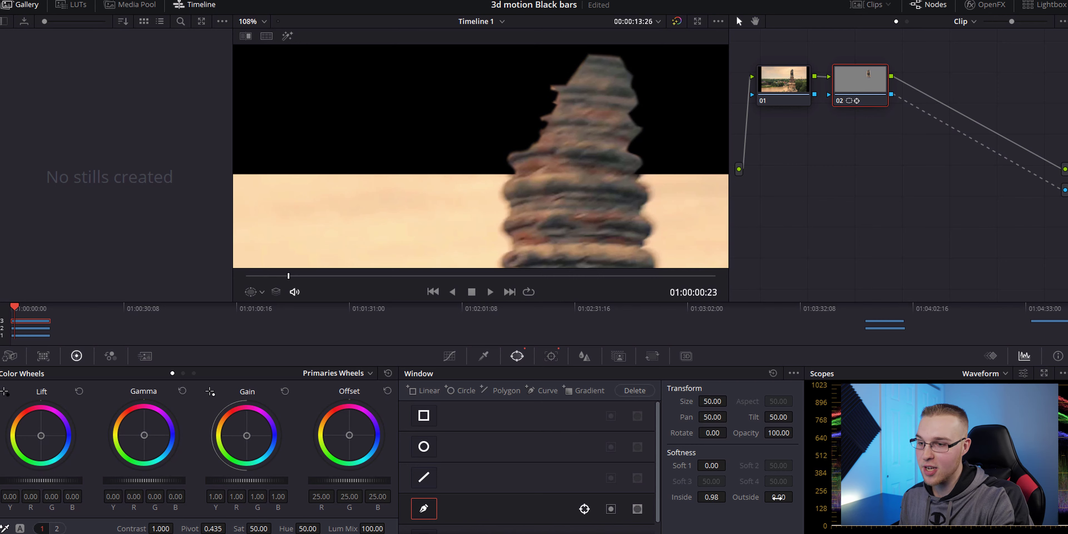
left_click_drag(778, 498, 790, 497)
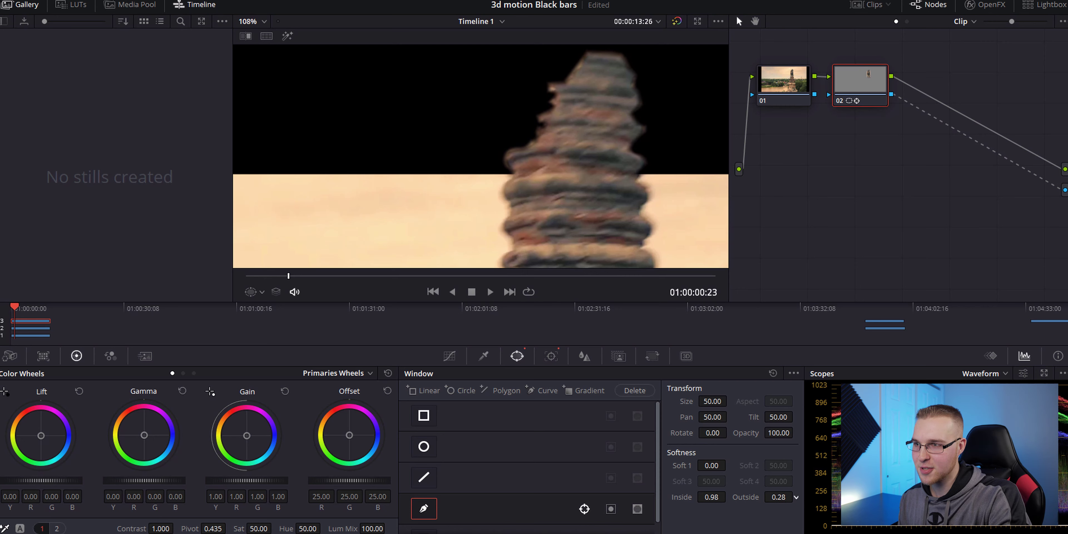
scroll(644, 184, "down", 5)
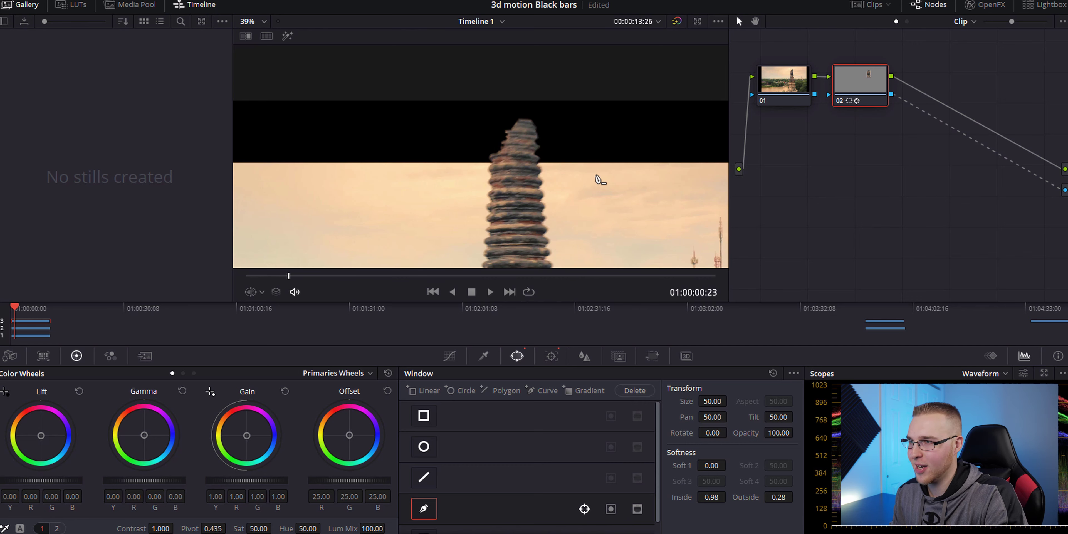
key("Left")
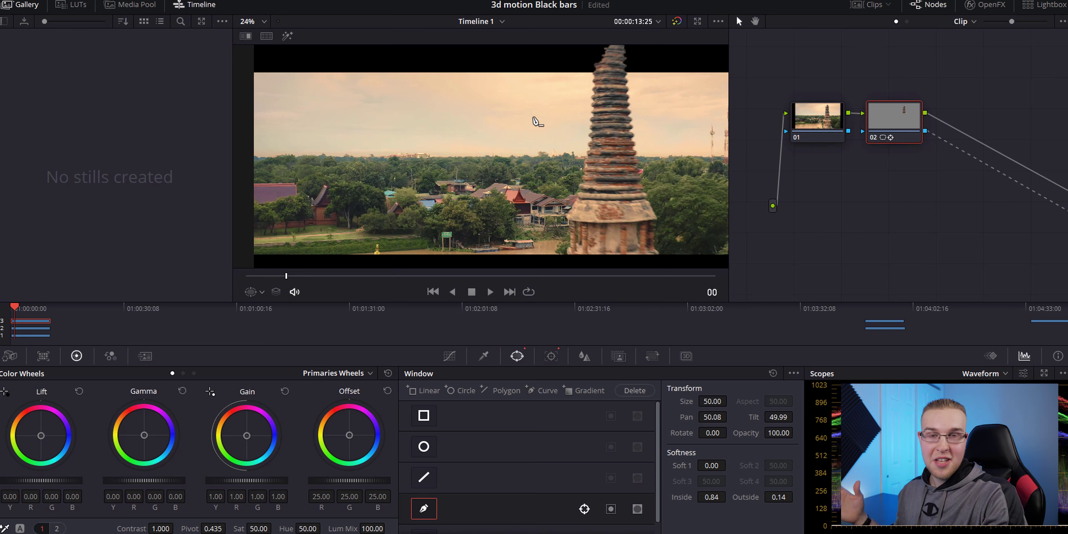
Step: Jump ahead to the later temple ruins shot and unhook the letterbox key from the output
scroll(535, 121, "down", 3)
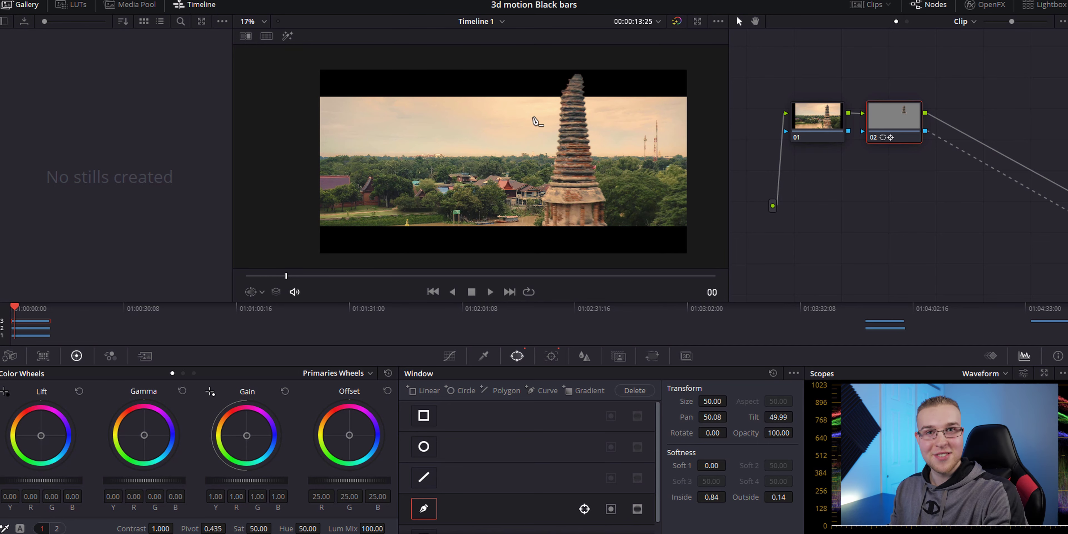
left_click_drag(290, 276, 451, 344)
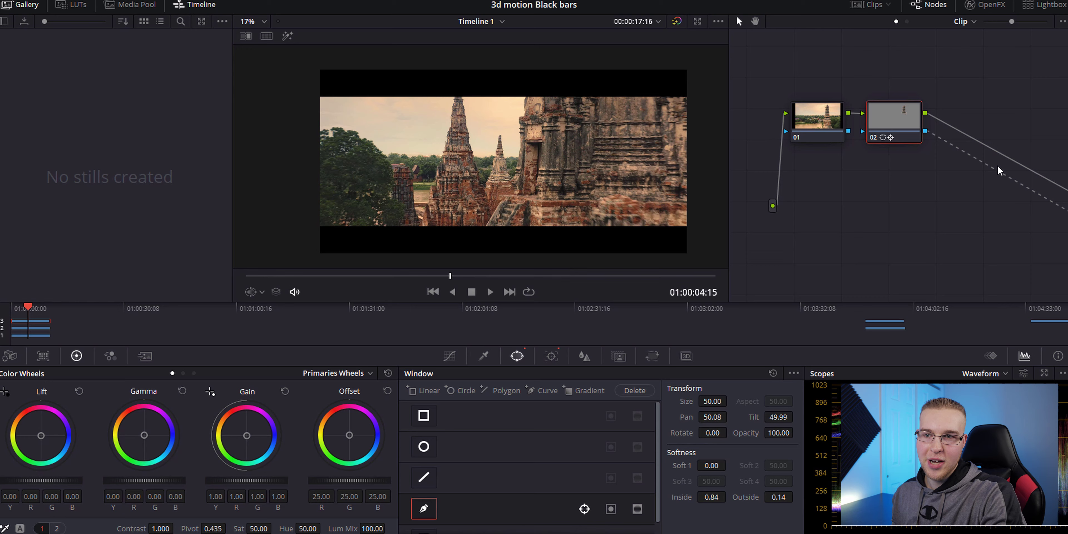
scroll(900, 222, "right", 5)
left_click_drag(966, 217, 947, 222)
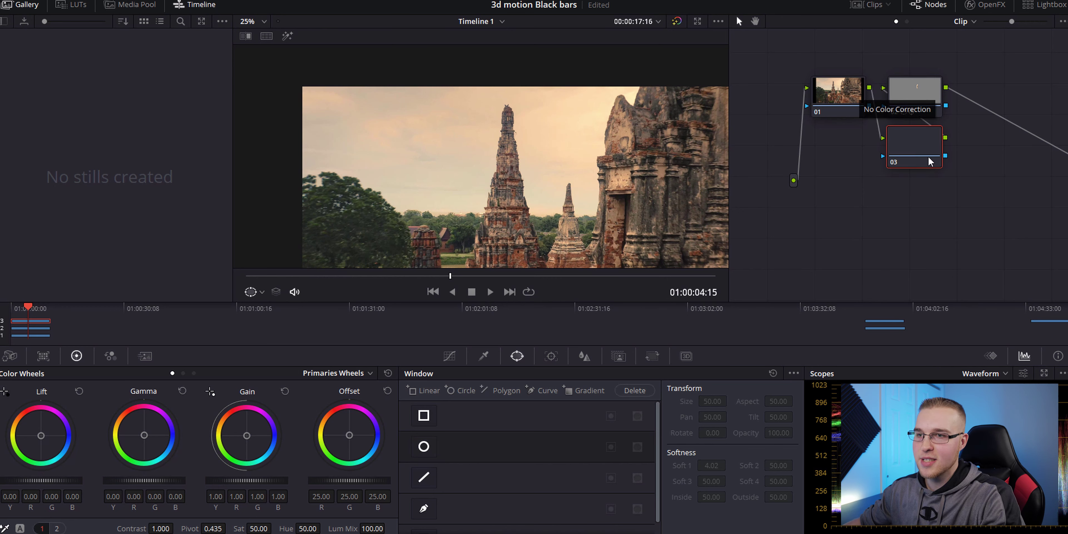
Step: Add node 03, delete its link into node 02, and connect node 01 straight to node 02
key("alt+s")
left_click(884, 132)
key("Delete")
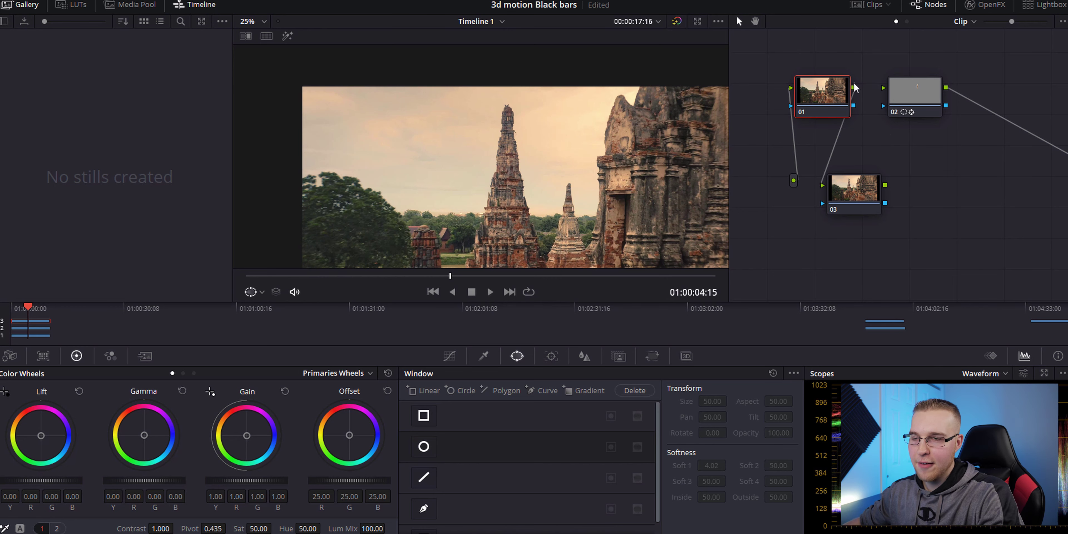
left_click_drag(854, 87, 884, 88)
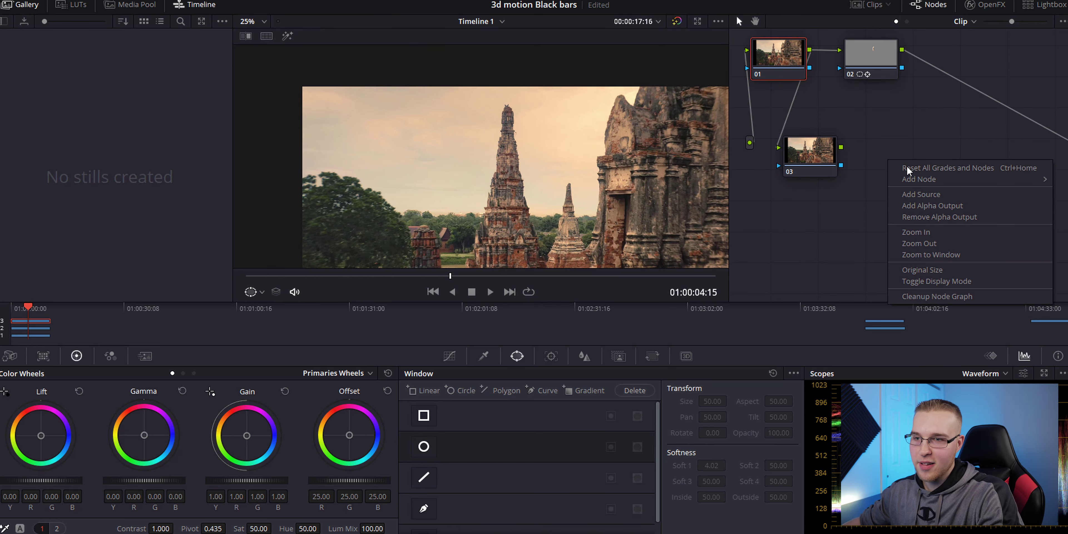
Step: Add a Key Mixer combining the keys of nodes 02 and 03 and send it to the output alpha
right_click(887, 160)
mouse_move(926, 180)
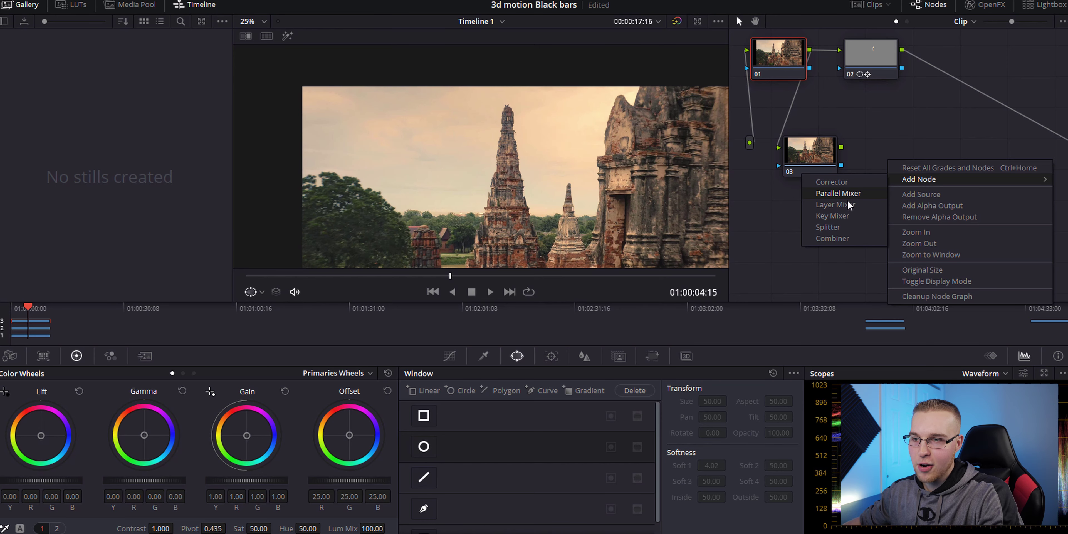
left_click(832, 216)
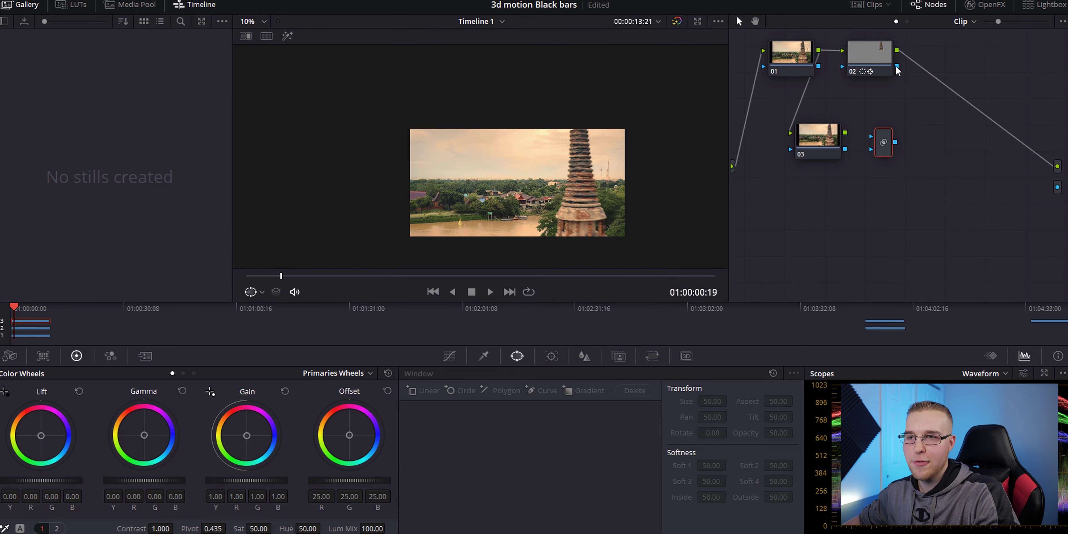
left_click_drag(897, 67, 892, 105)
left_click_drag(845, 149, 900, 155)
left_click_drag(1006, 176, 1008, 174)
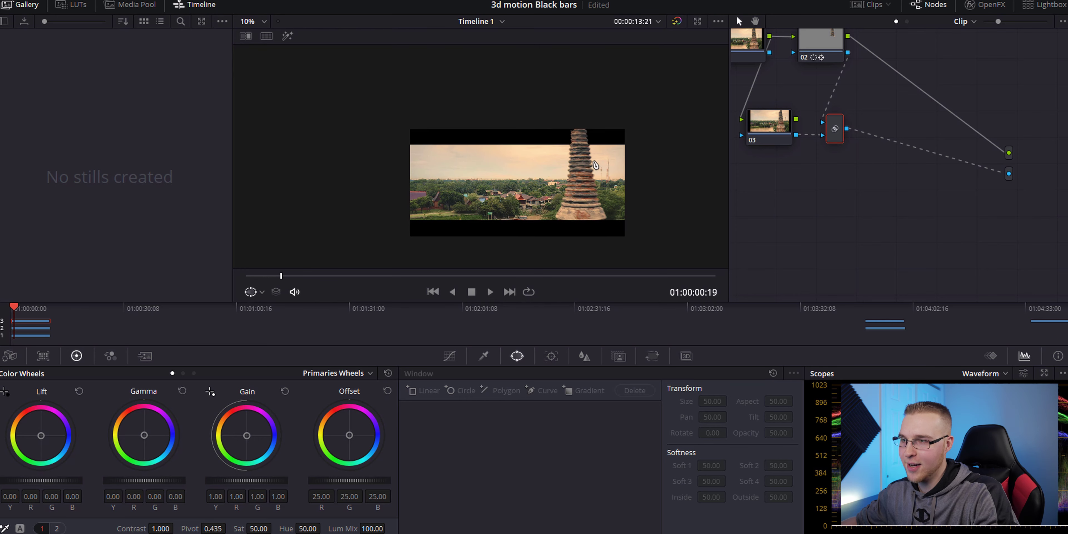
left_click_drag(596, 165, 684, 153)
left_click_drag(788, 204, 846, 171)
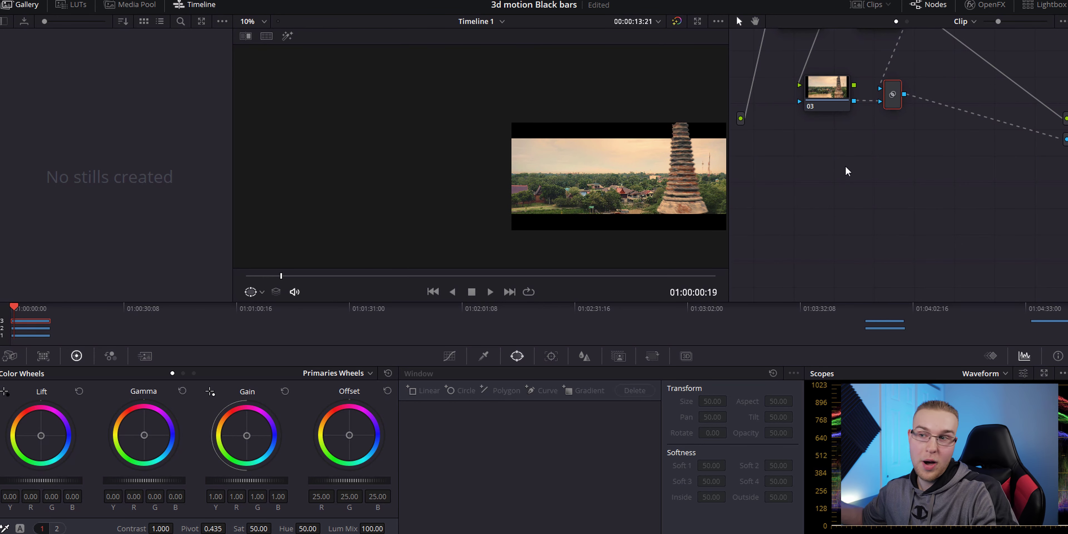
right_click(846, 166)
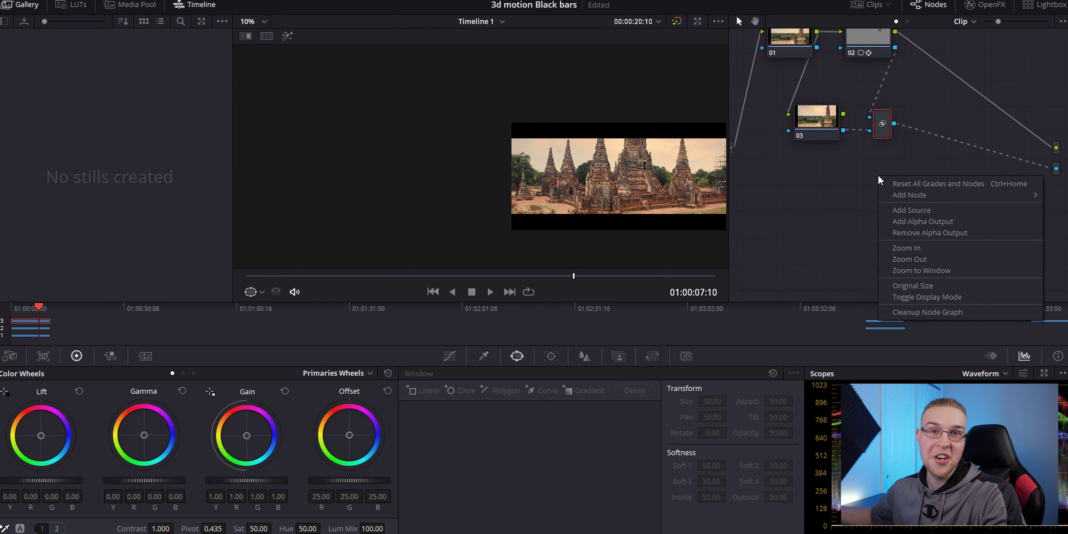
Step: Add a second Key Mixer and move node 06 to the lower left of the graph
right_click(885, 192)
right_click(886, 192)
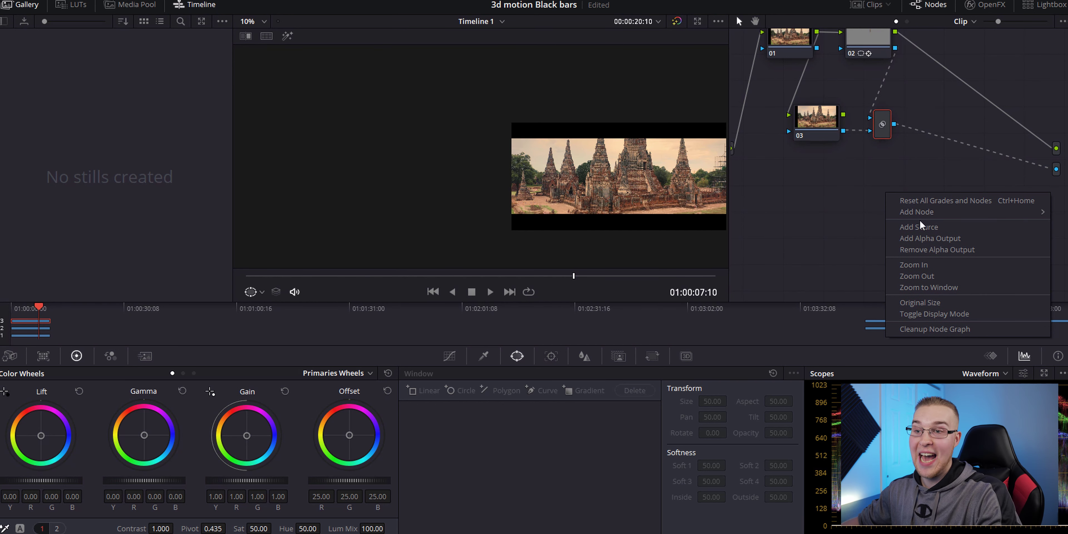
mouse_move(921, 212)
left_click(876, 236)
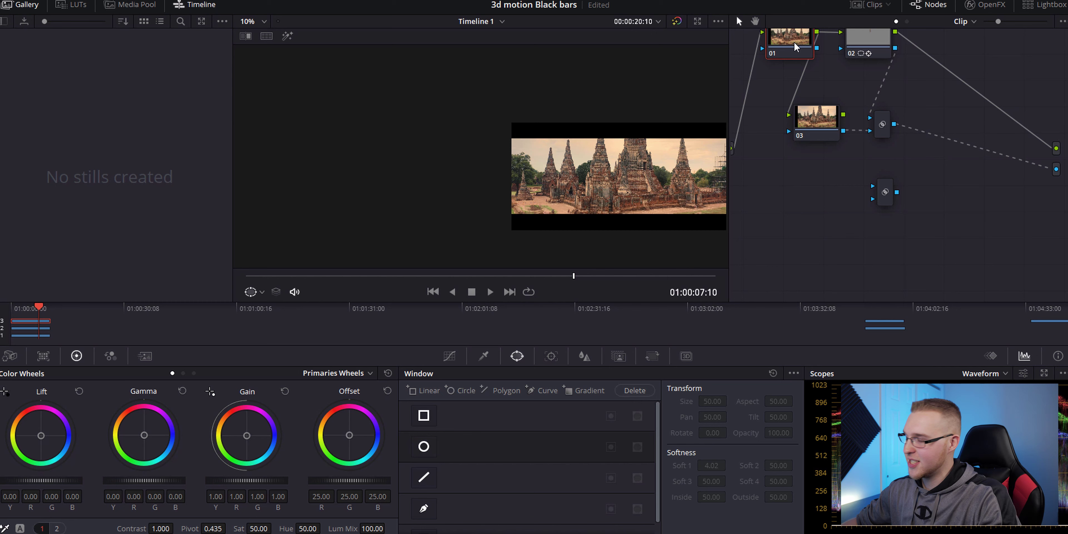
left_click_drag(858, 85, 900, 202)
scroll(823, 200, "left", 2)
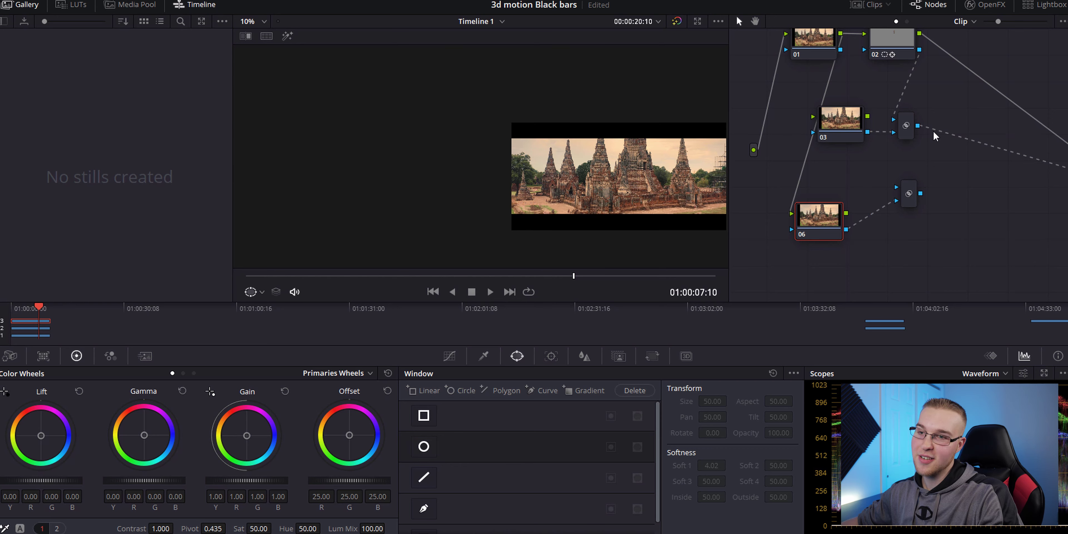
Step: Replace the first mixer's output link with the second Key Mixer feeding the output alpha
left_click(945, 139)
scroll(945, 139, "right", 3)
key("Delete")
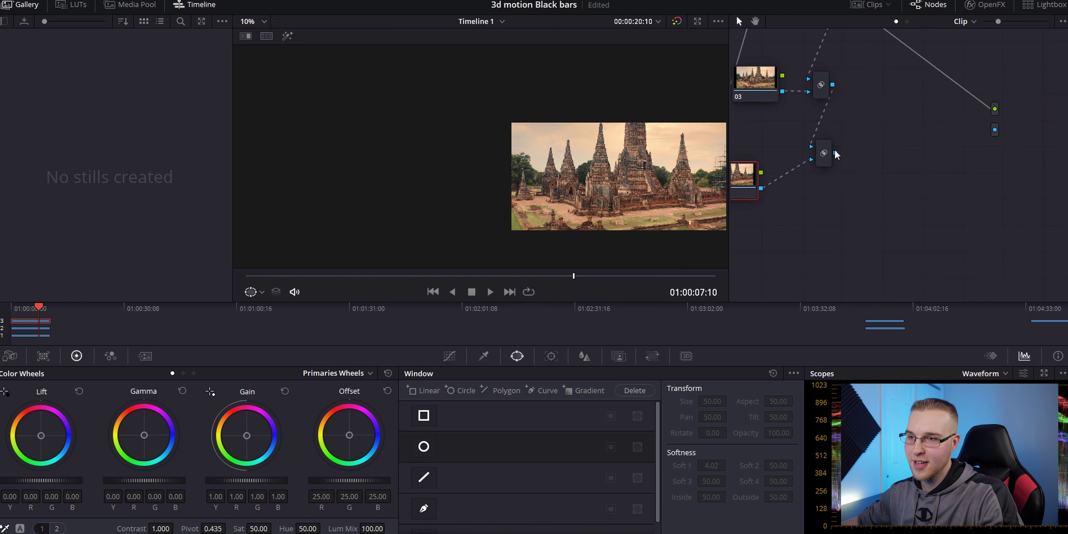
left_click_drag(836, 153, 996, 130)
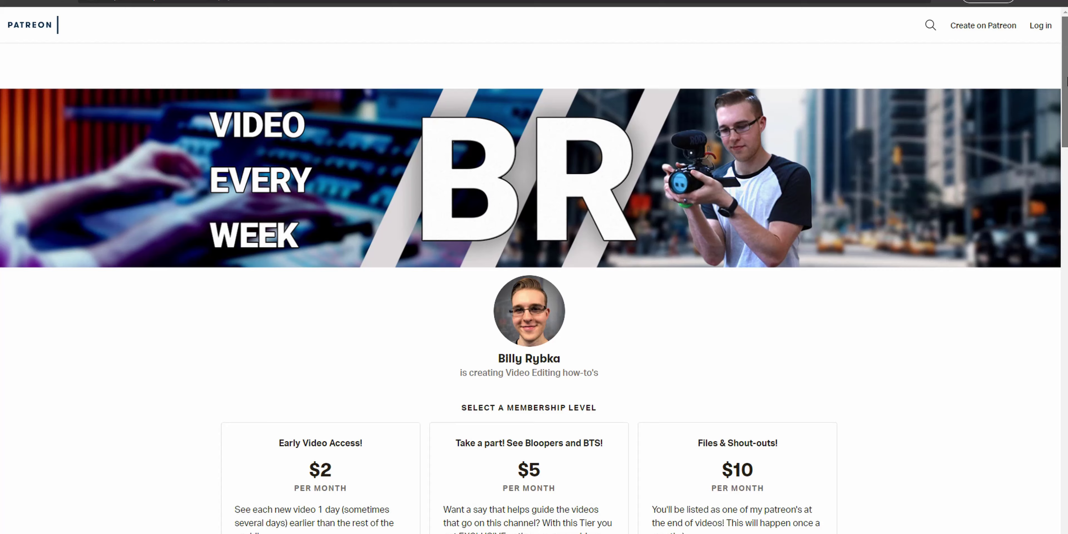
Step: Scroll the Patreon page down to the $2, $5 and $10 membership tier cards
scroll(531, 290, "down", 5)
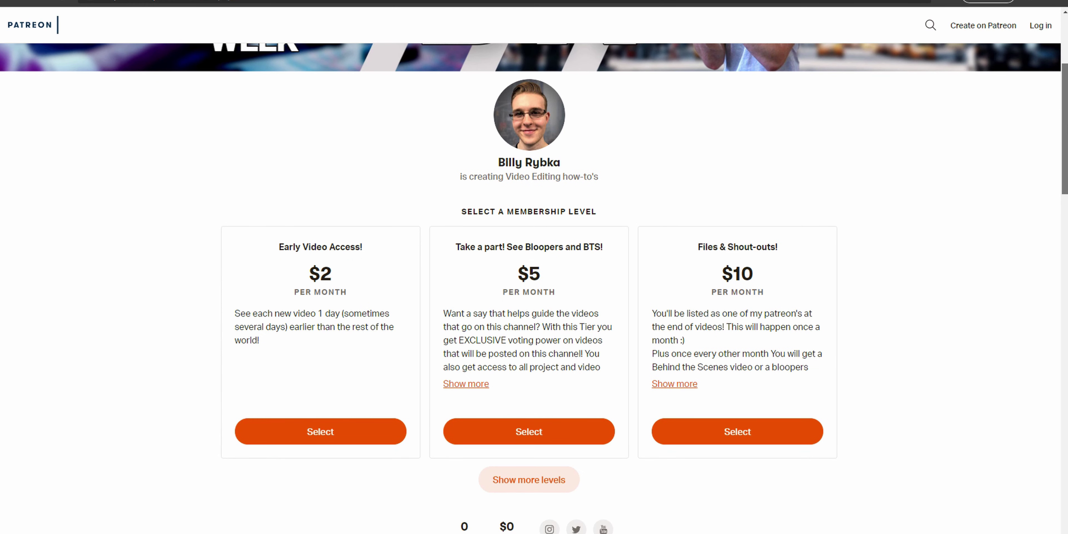